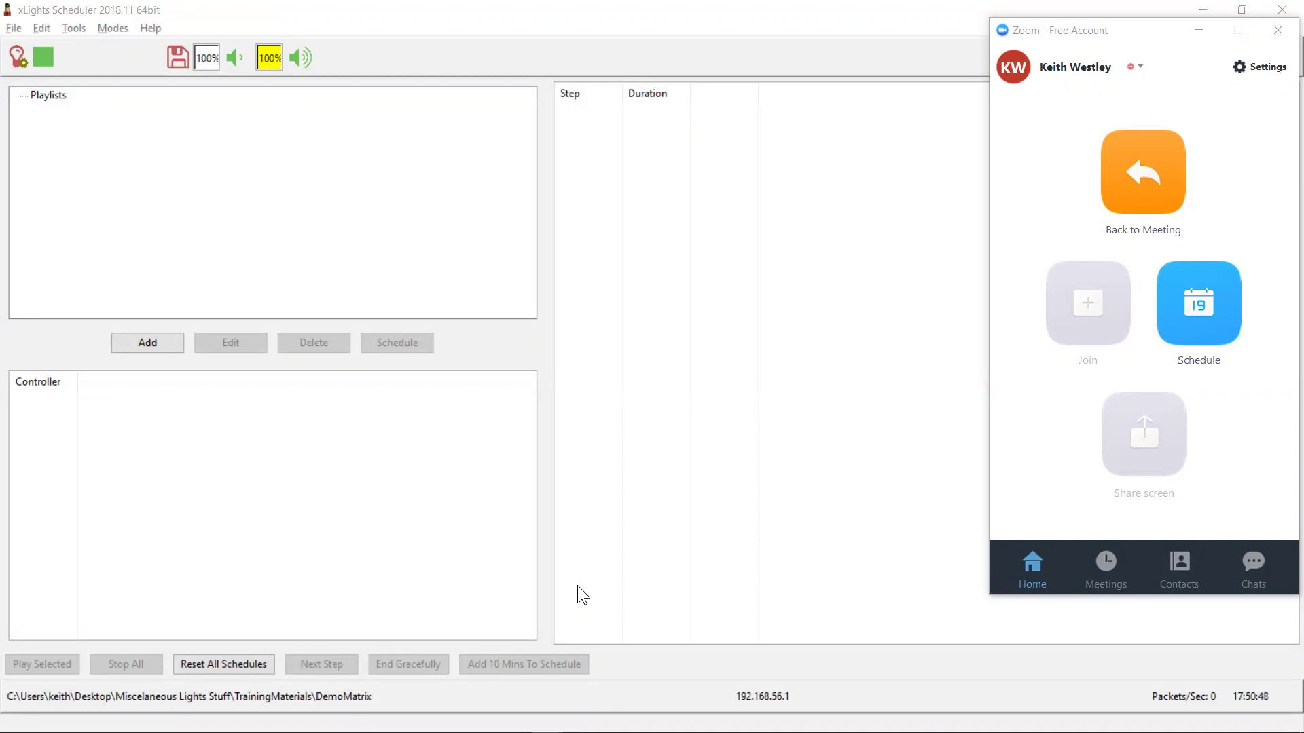
Add a new virtual matrix and name it VirtualMatrix
{"action": "left_click", "coordinate": [44, 28]}
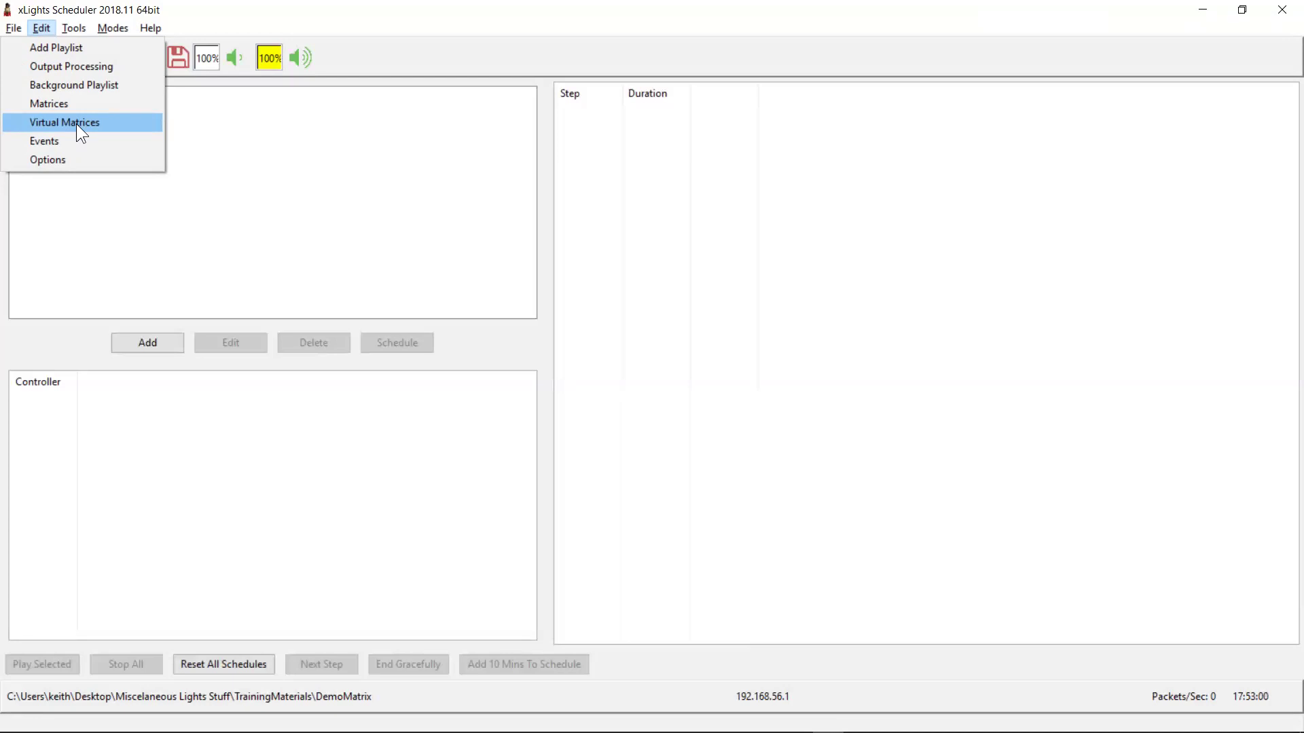
{"action": "left_click", "coordinate": [76, 123]}
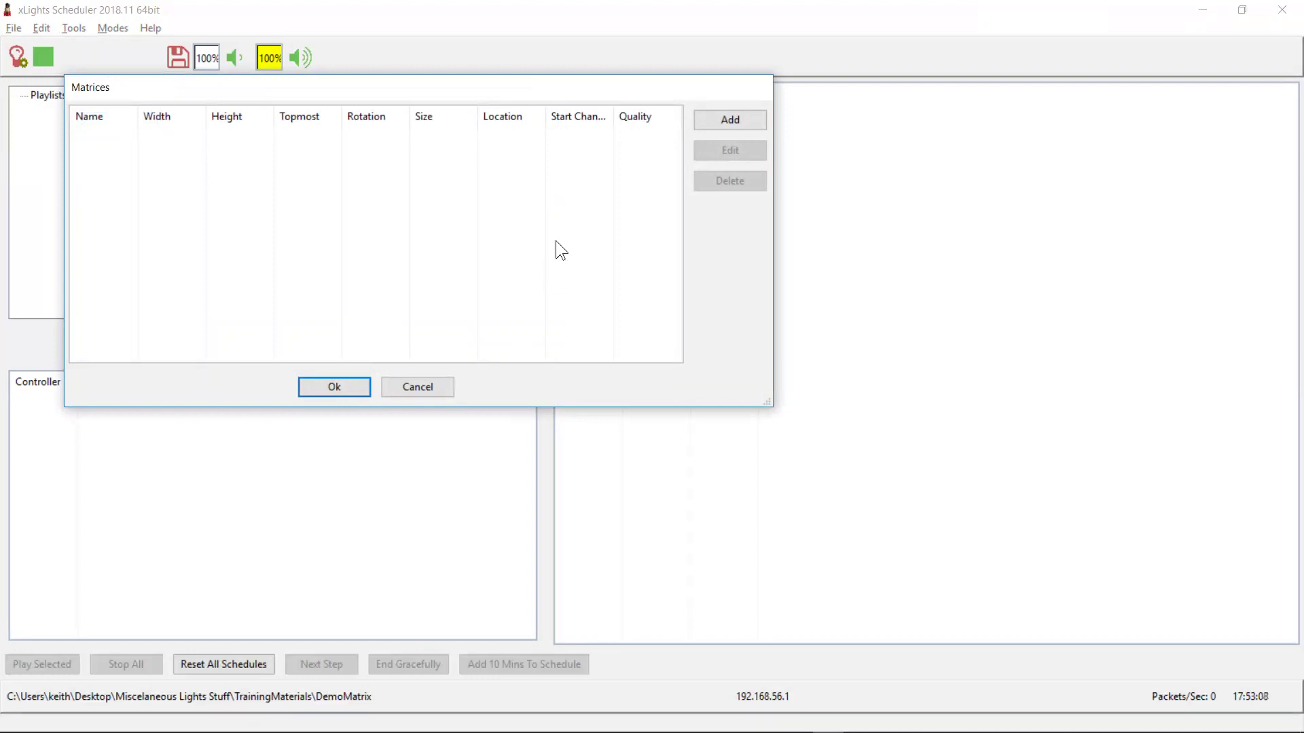
{"action": "left_click", "coordinate": [724, 119]}
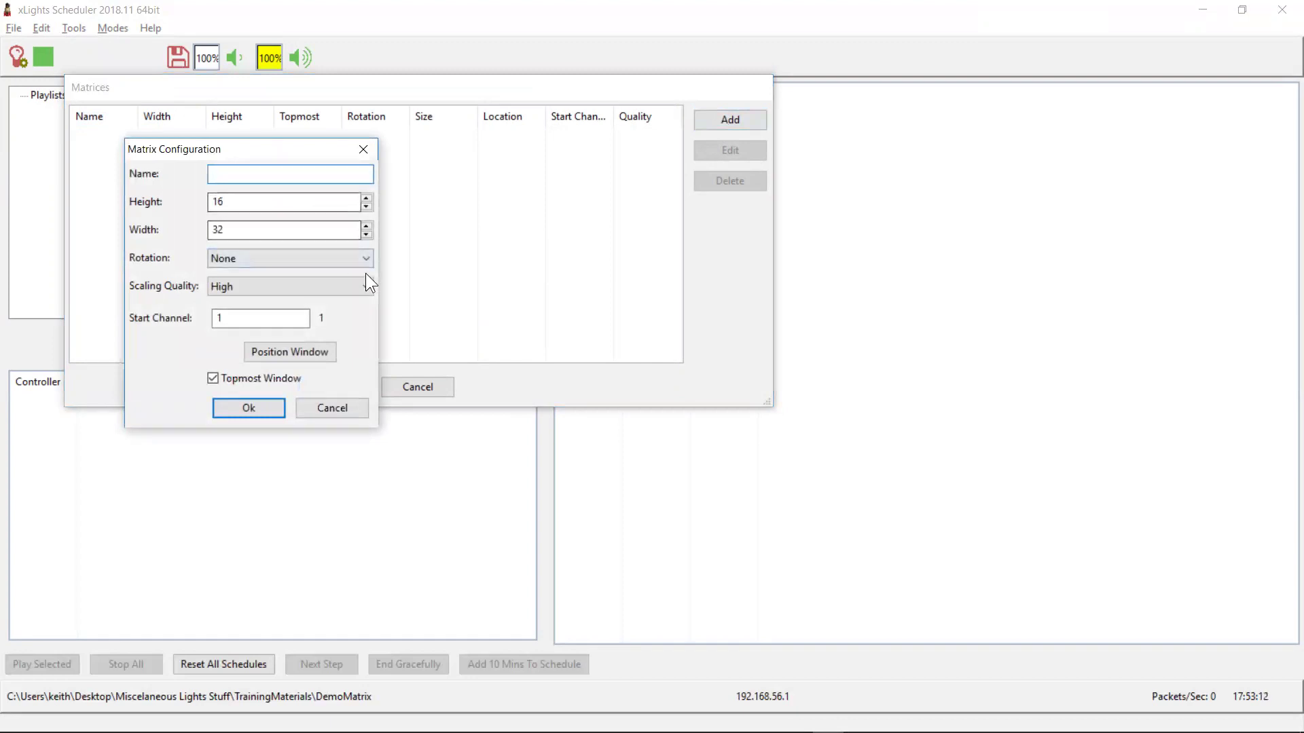
{"action": "type", "text": "VirtualMatrix"}
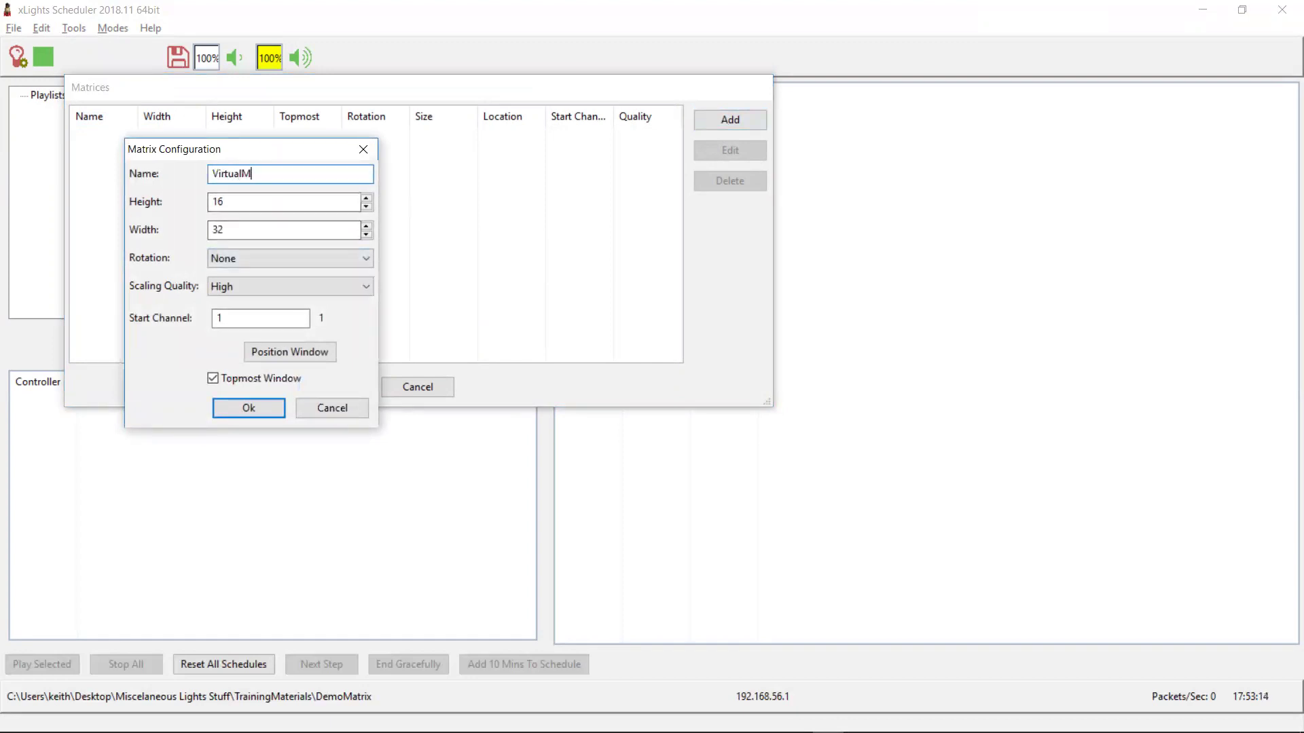
{"action": "key", "text": "Tab"}
Set the virtual matrix's height to 50 and width to 100, matching the Matrix model in the xLights layout
{"action": "left_click_drag", "start_coordinate": [221, 202], "coordinate": [209, 202]}
{"action": "key", "text": "alt+Tab"}
{"action": "key", "text": "alt+Tab"}
{"action": "key", "text": "alt+Tab"}
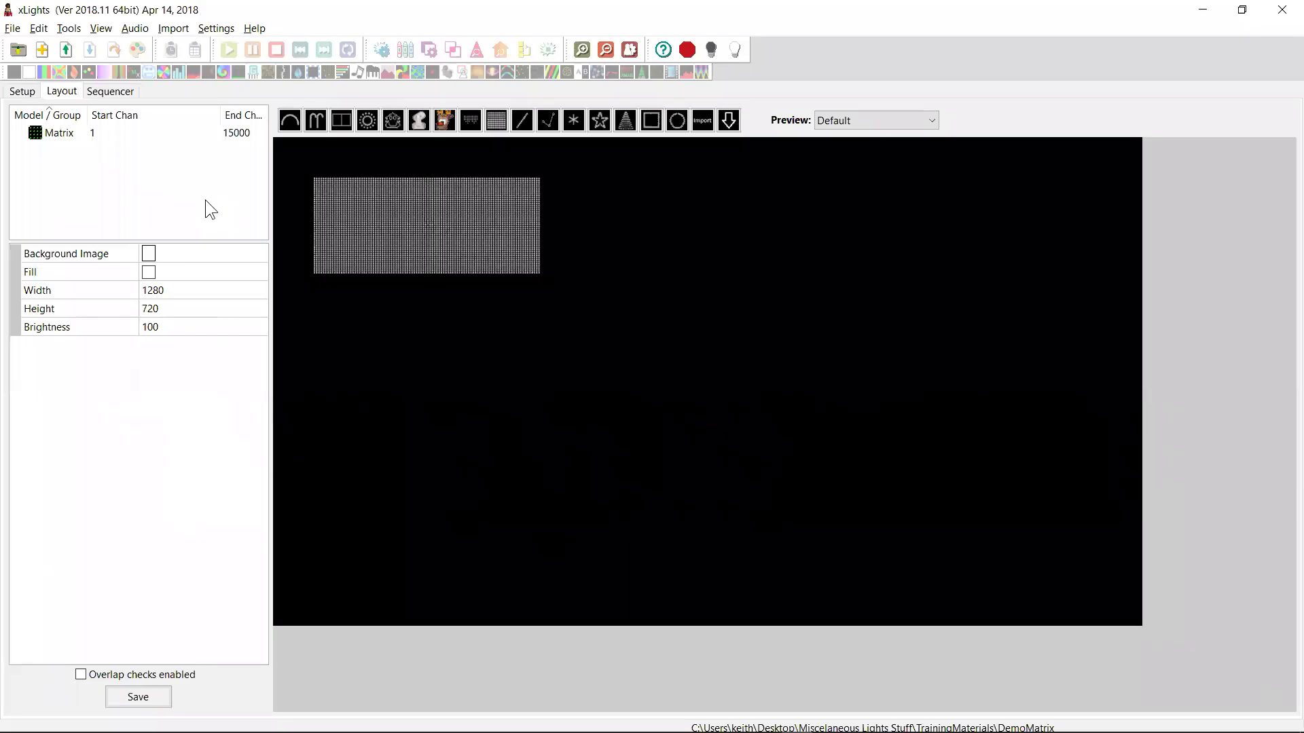
{"action": "left_click", "coordinate": [363, 220]}
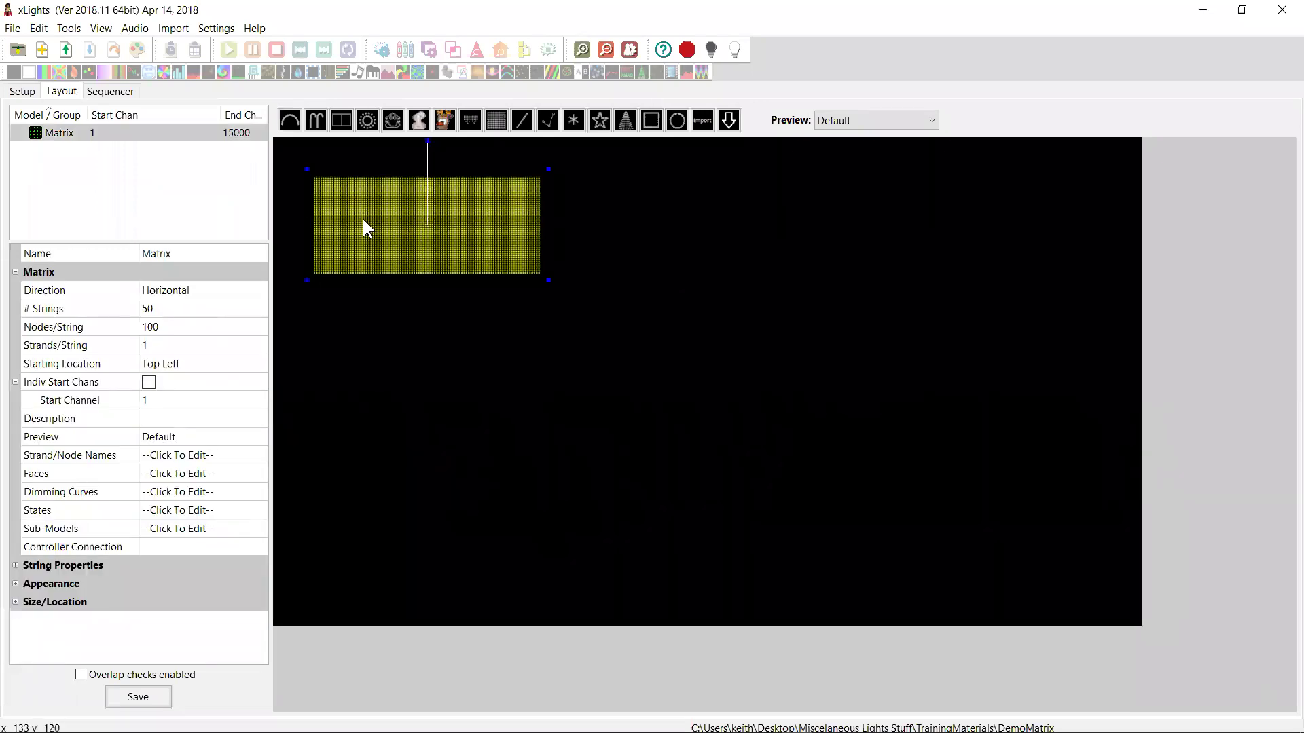
{"action": "key", "text": "alt+Tab"}
{"action": "type", "text": "5"}
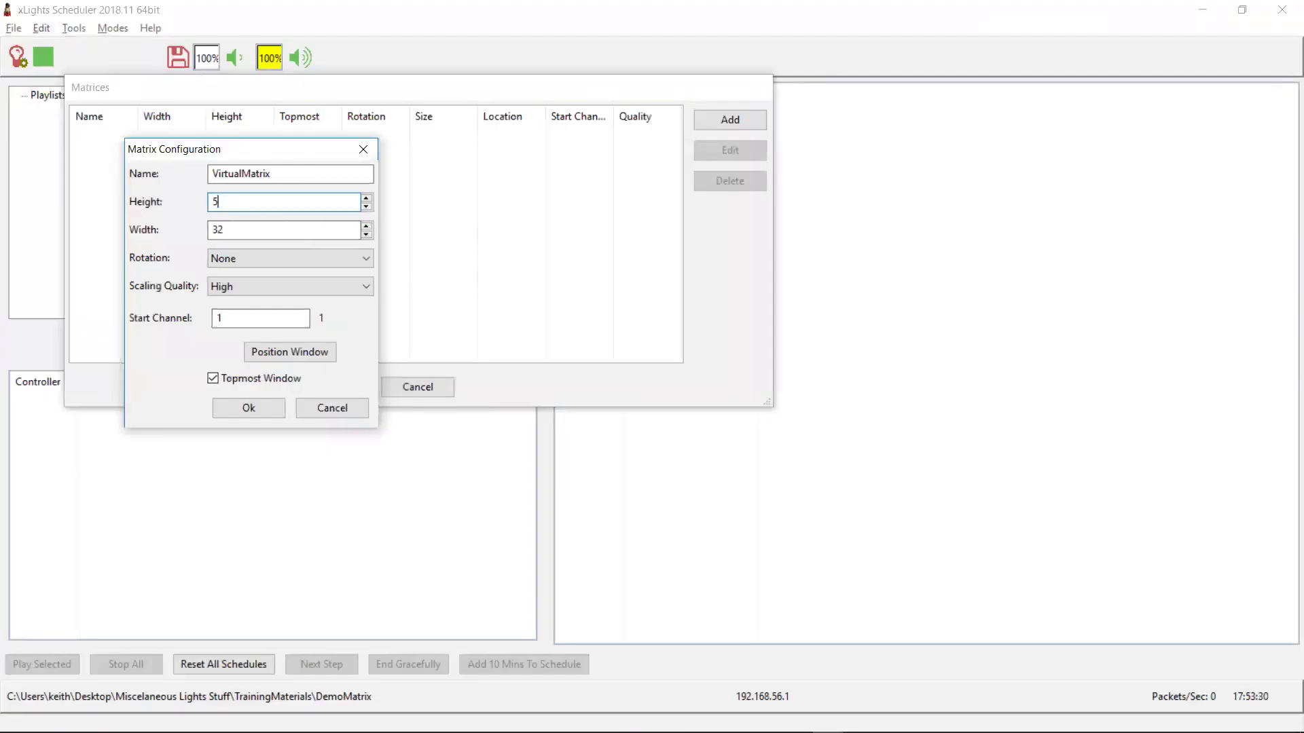
{"action": "type", "text": "0"}
{"action": "key", "text": "Tab"}
{"action": "type", "text": "100"}
{"action": "key", "text": "Tab"}
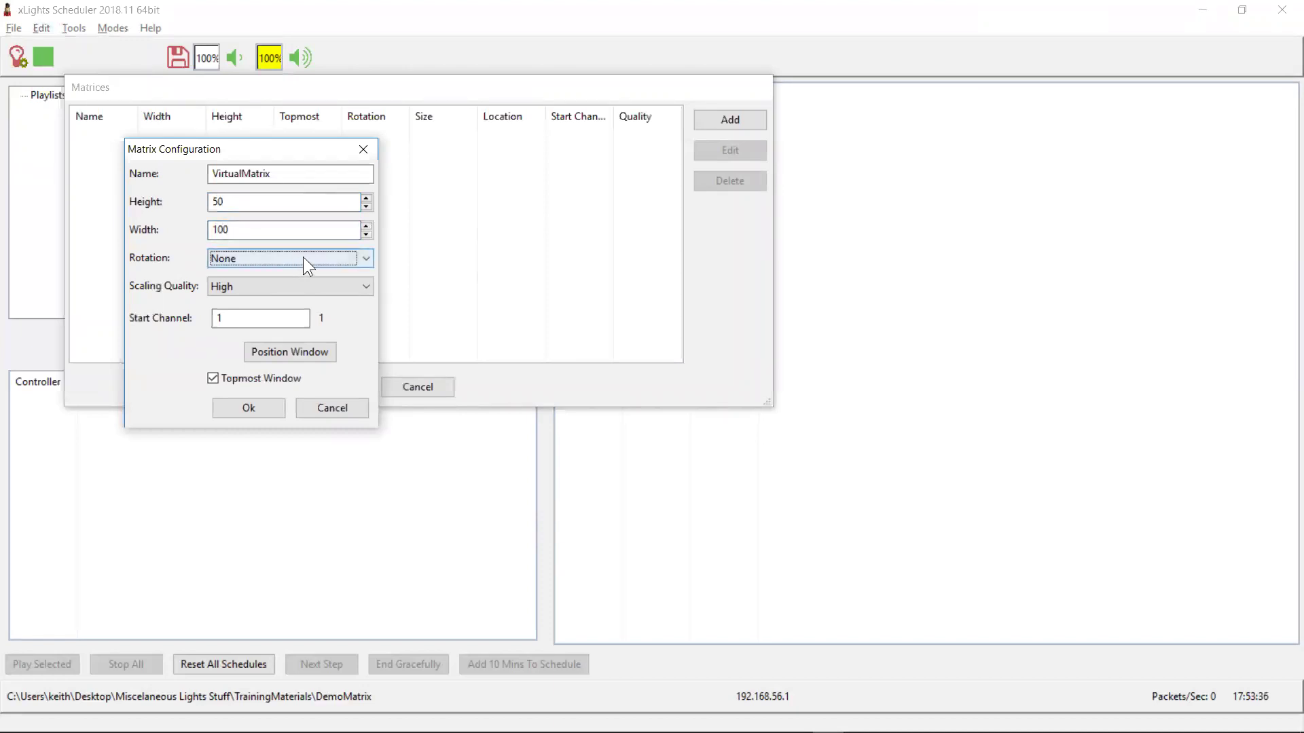
Keep the virtual matrix's rotation at None and choose High scaling quality
{"action": "left_click", "coordinate": [303, 258]}
{"action": "left_click", "coordinate": [302, 258]}
{"action": "left_click", "coordinate": [261, 281]}
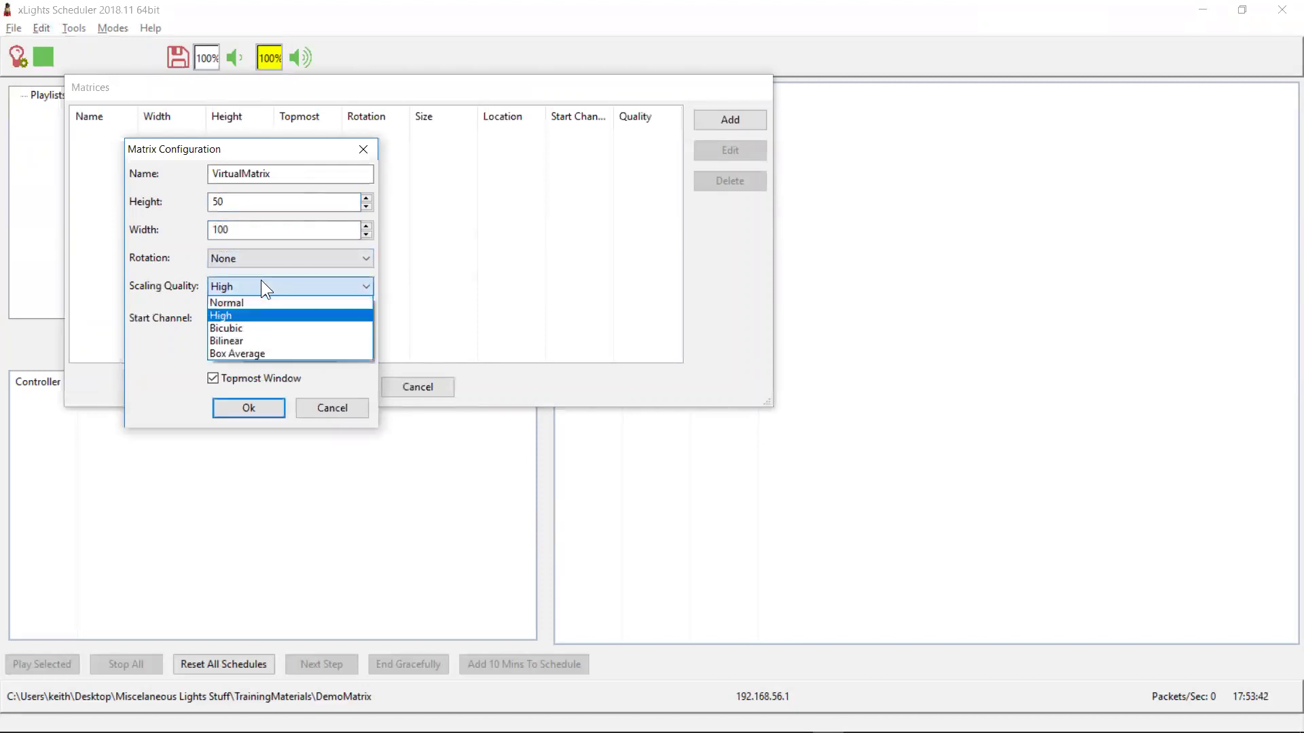
{"action": "left_click", "coordinate": [247, 315]}
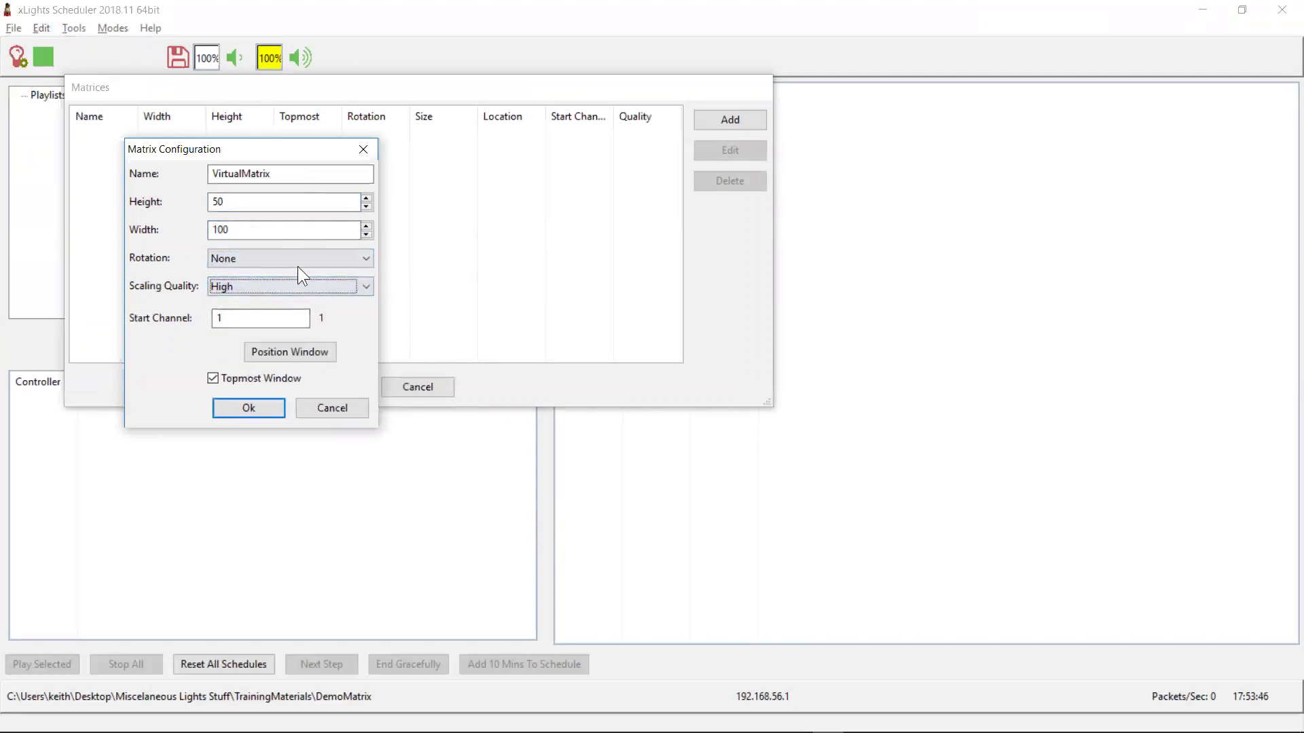
Compare the virtual matrix's start channel with the start channel of the Matrix model in xLights
{"action": "left_click", "coordinate": [259, 315]}
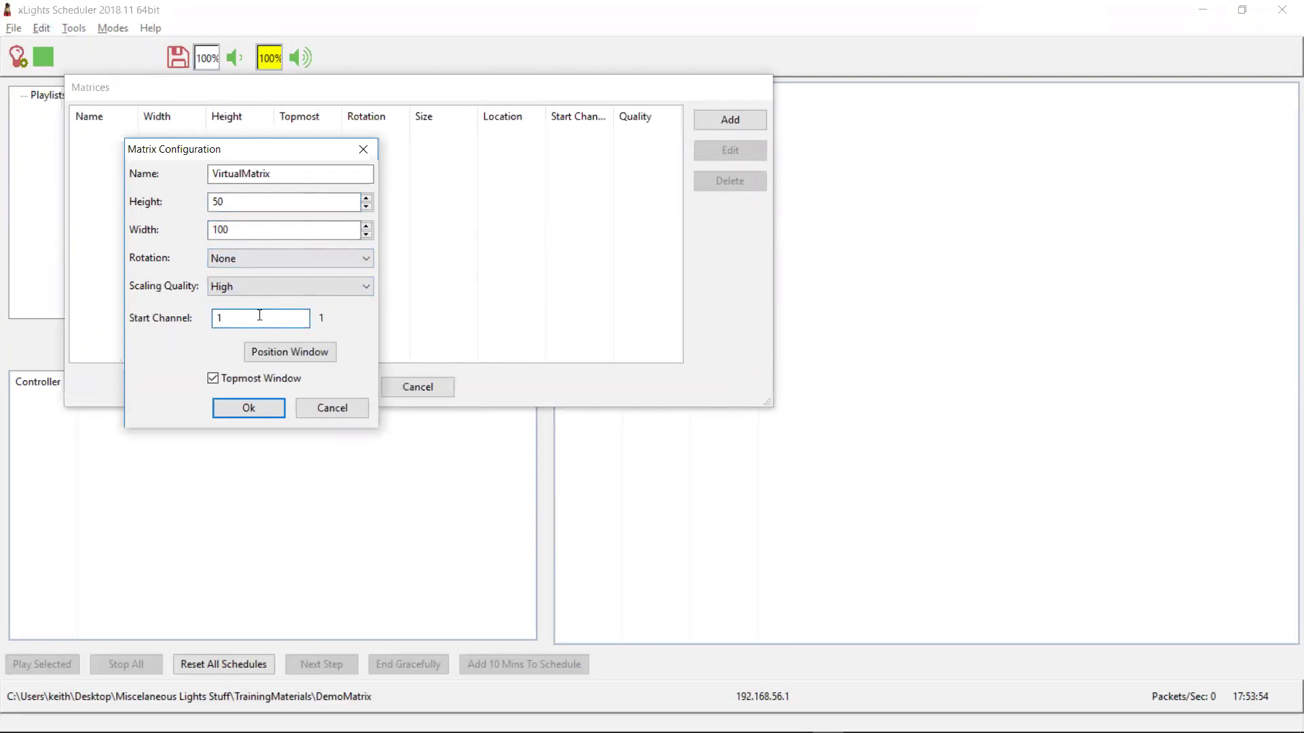
{"action": "key", "text": "alt+Tab"}
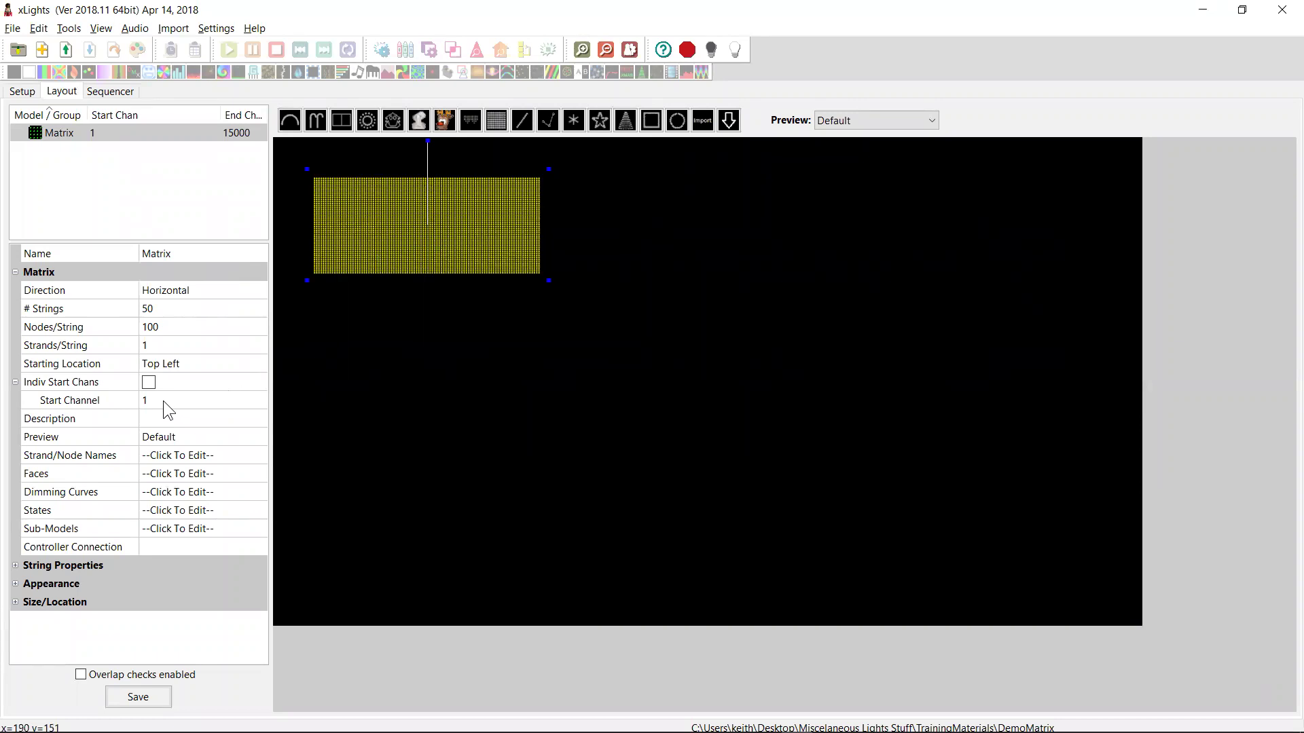
{"action": "key", "text": "alt+Tab"}
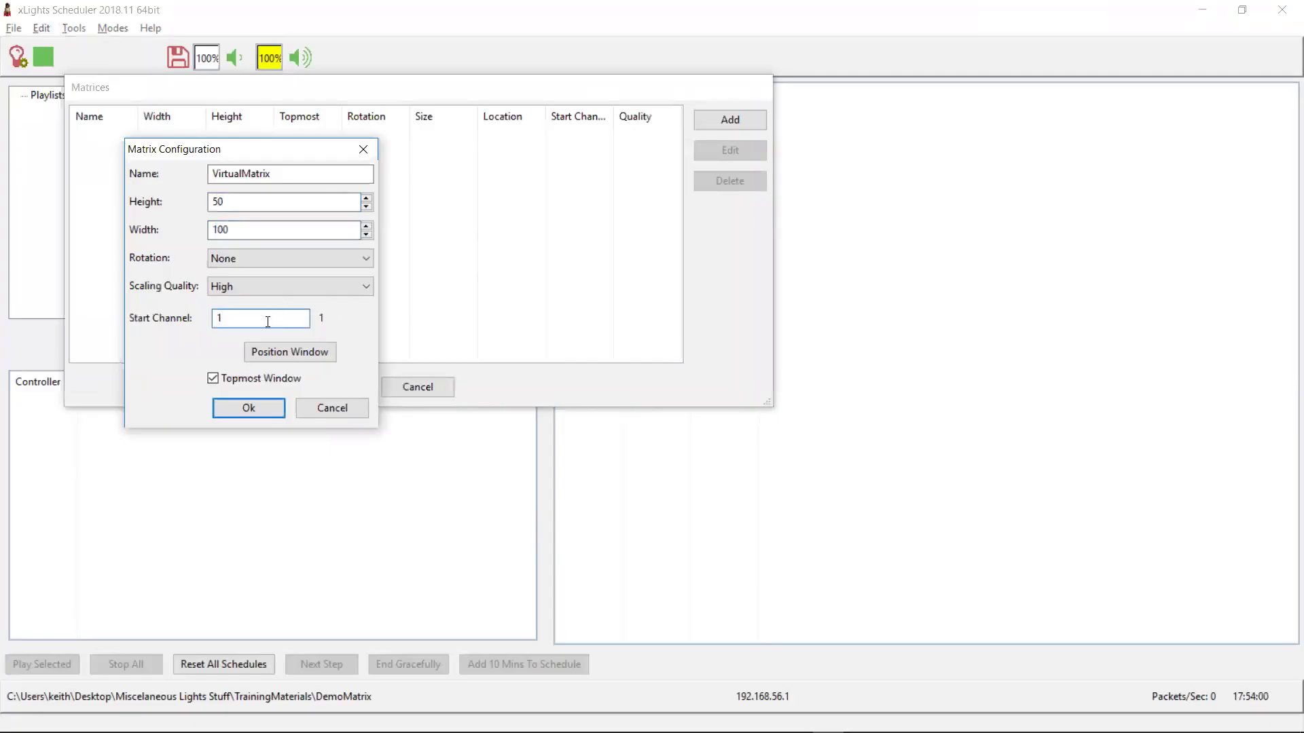
{"action": "key", "text": "alt+Tab"}
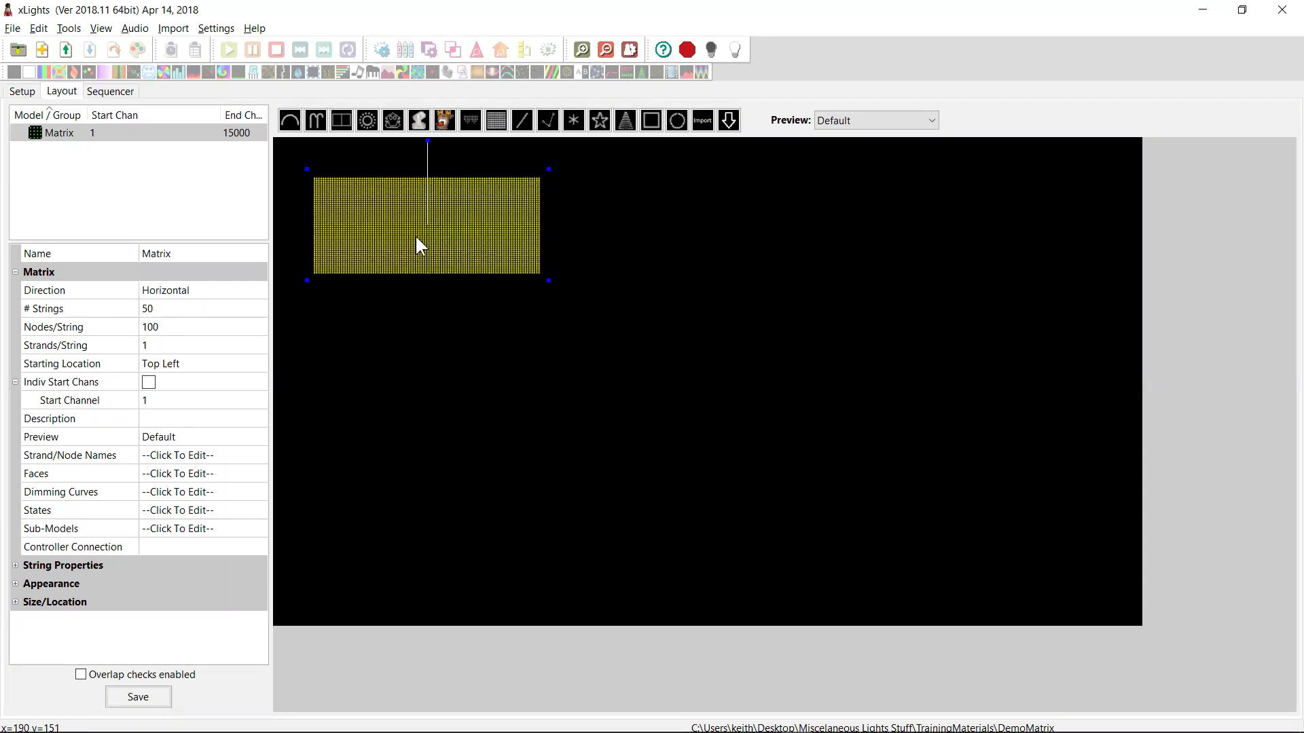
{"action": "key", "text": "alt+Tab"}
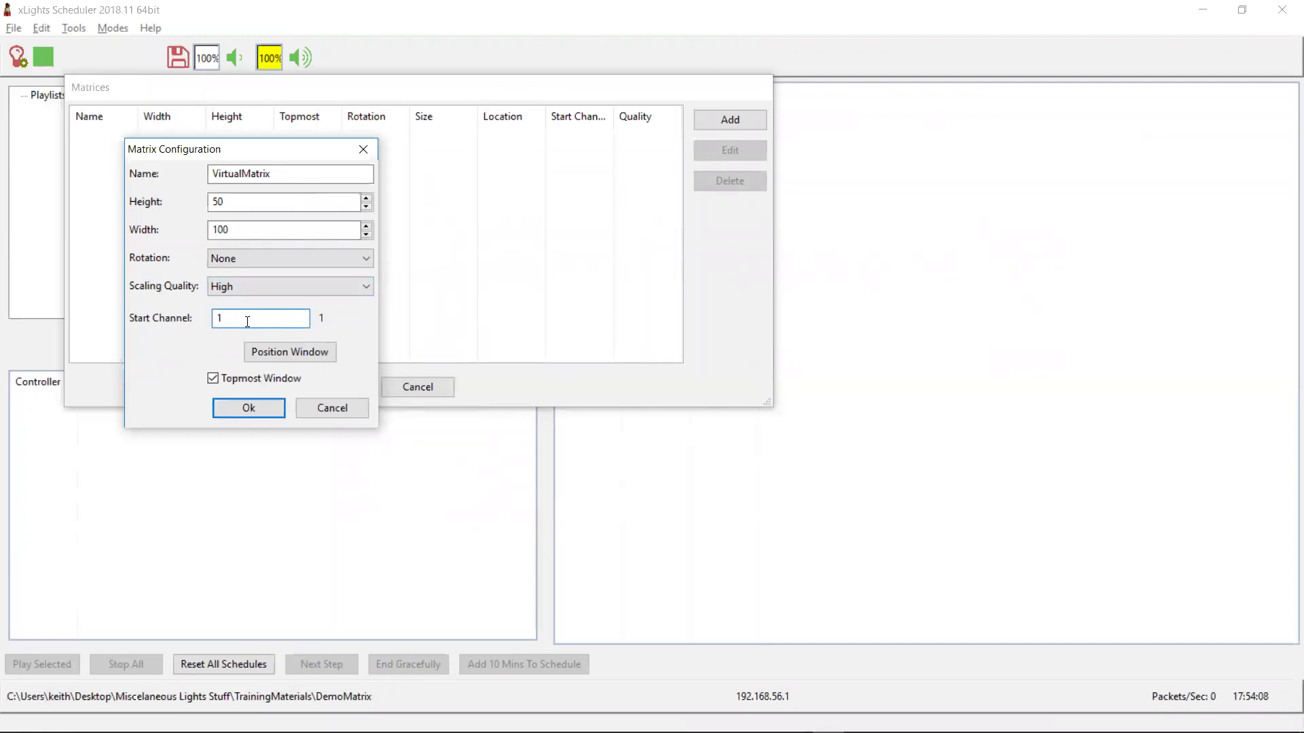
Position the matrix output window at about X 840, Y 150, size it about 633 by 300, and accept the matrix configuration
{"action": "left_click", "coordinate": [269, 350]}
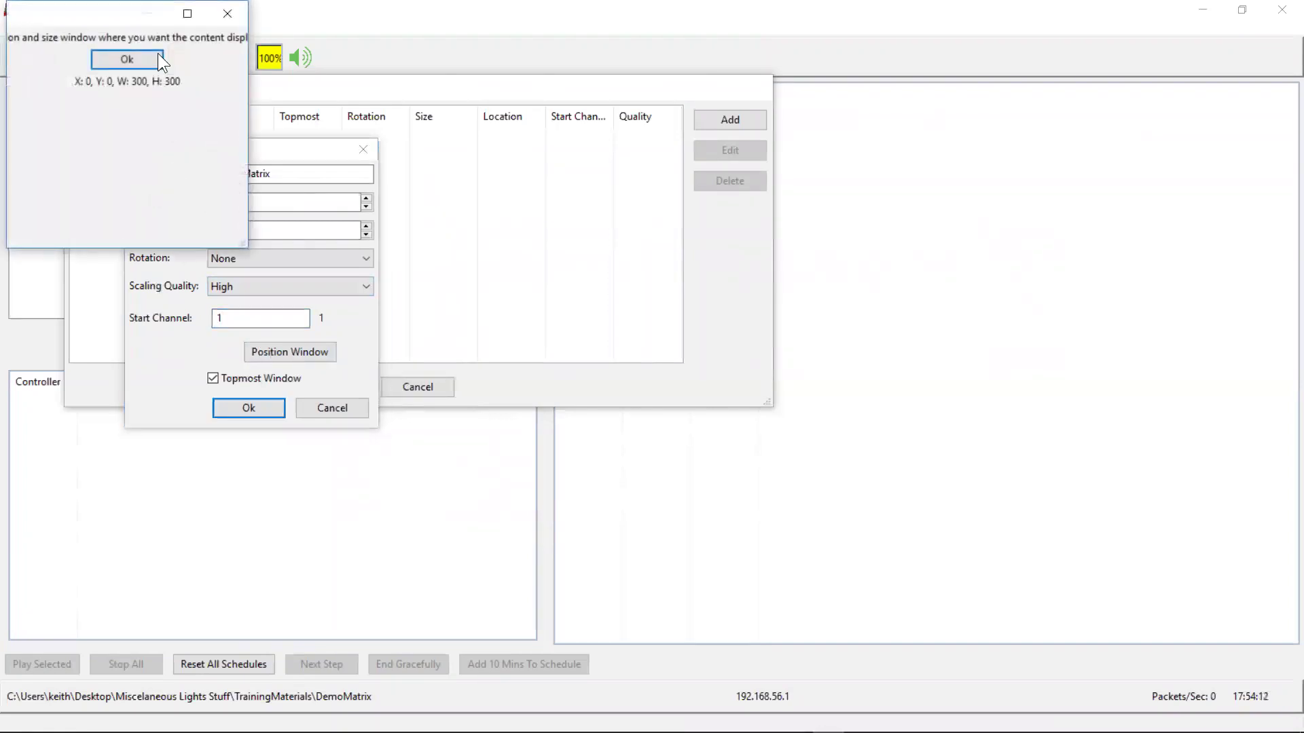
{"action": "left_click_drag", "start_coordinate": [159, 35], "coordinate": [872, 163]}
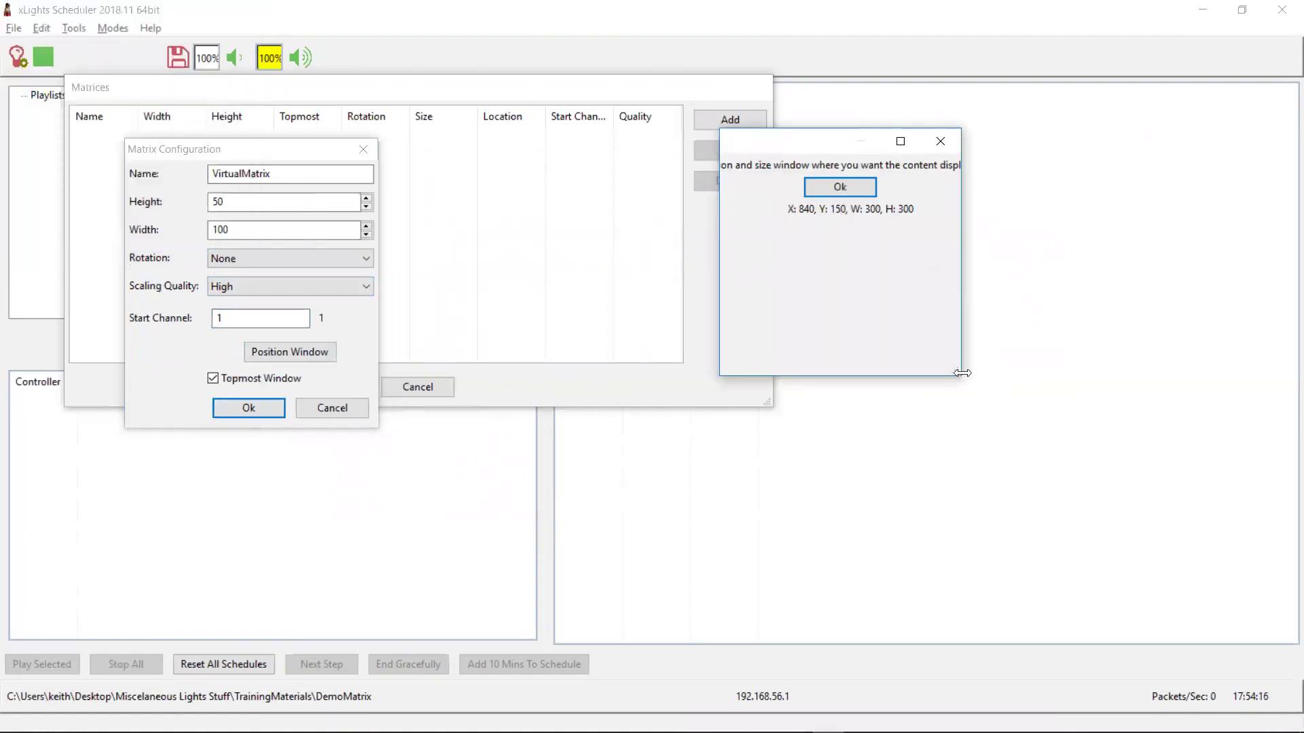
{"action": "left_click_drag", "start_coordinate": [962, 373], "coordinate": [1243, 373]}
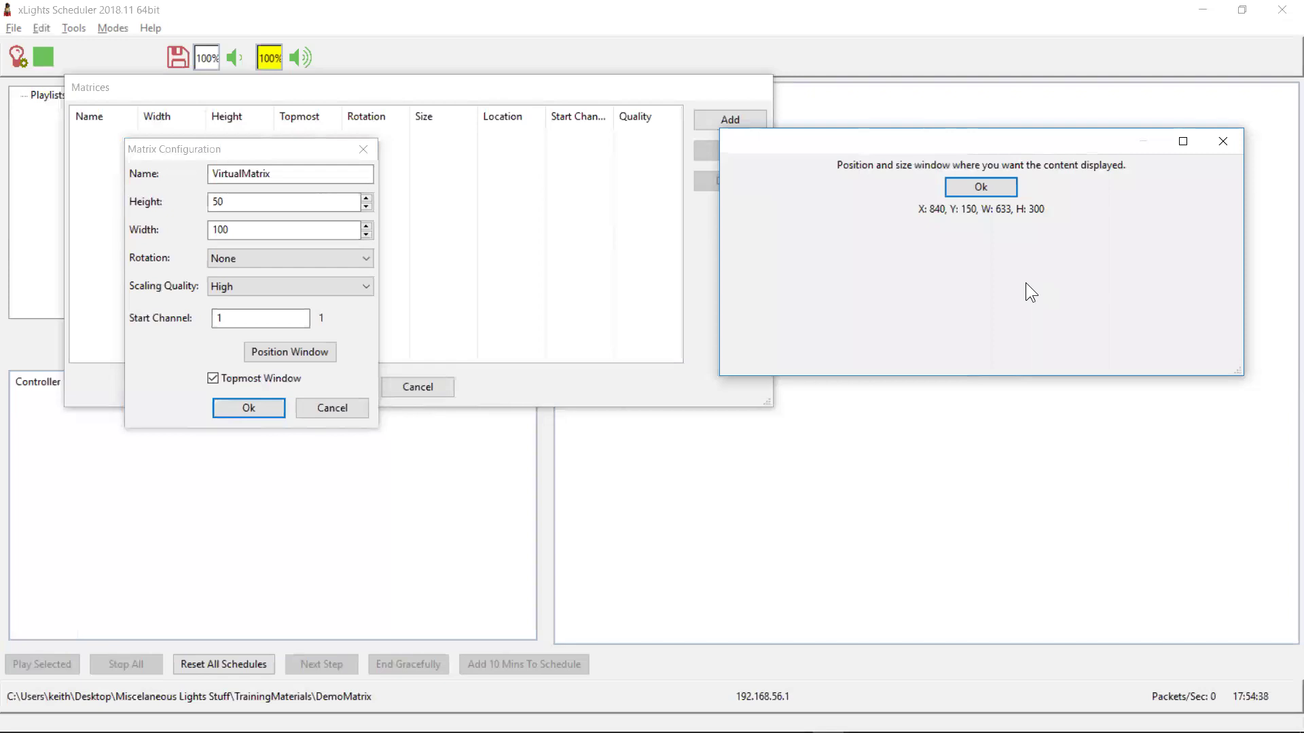
{"action": "left_click", "coordinate": [993, 189]}
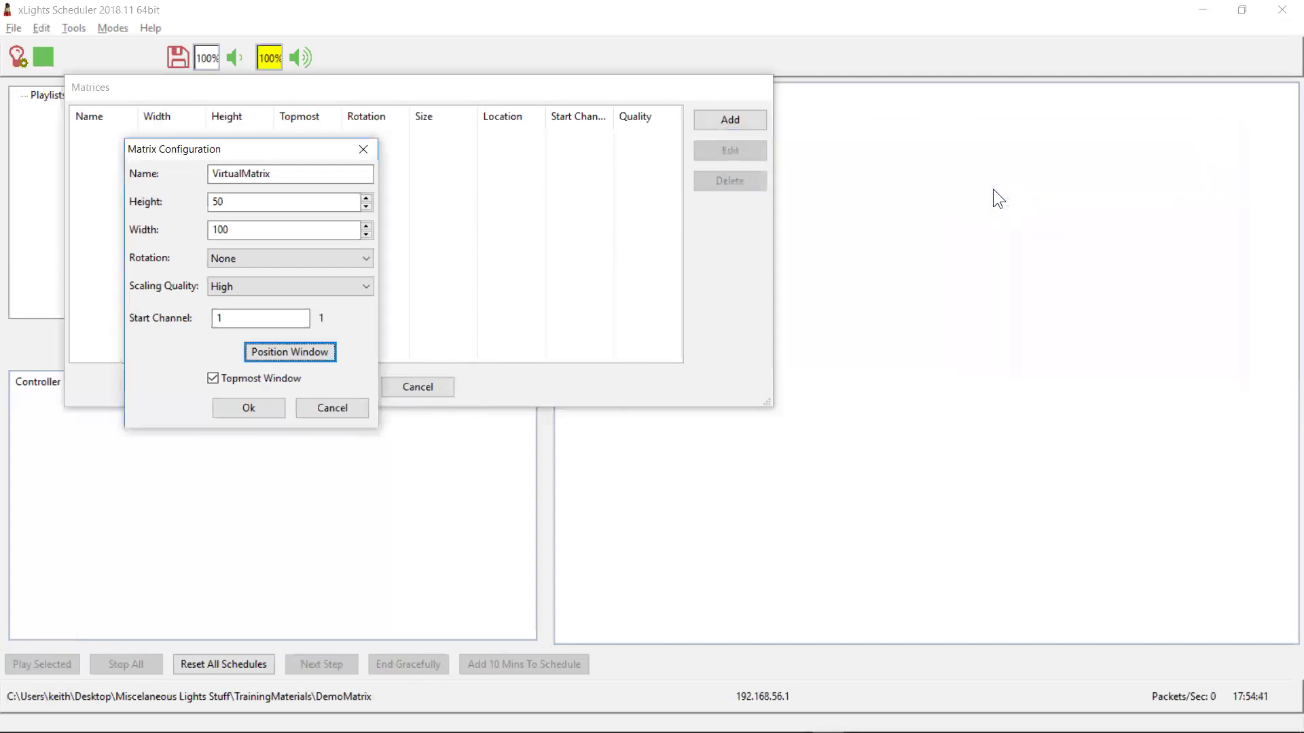
{"action": "left_click", "coordinate": [251, 409]}
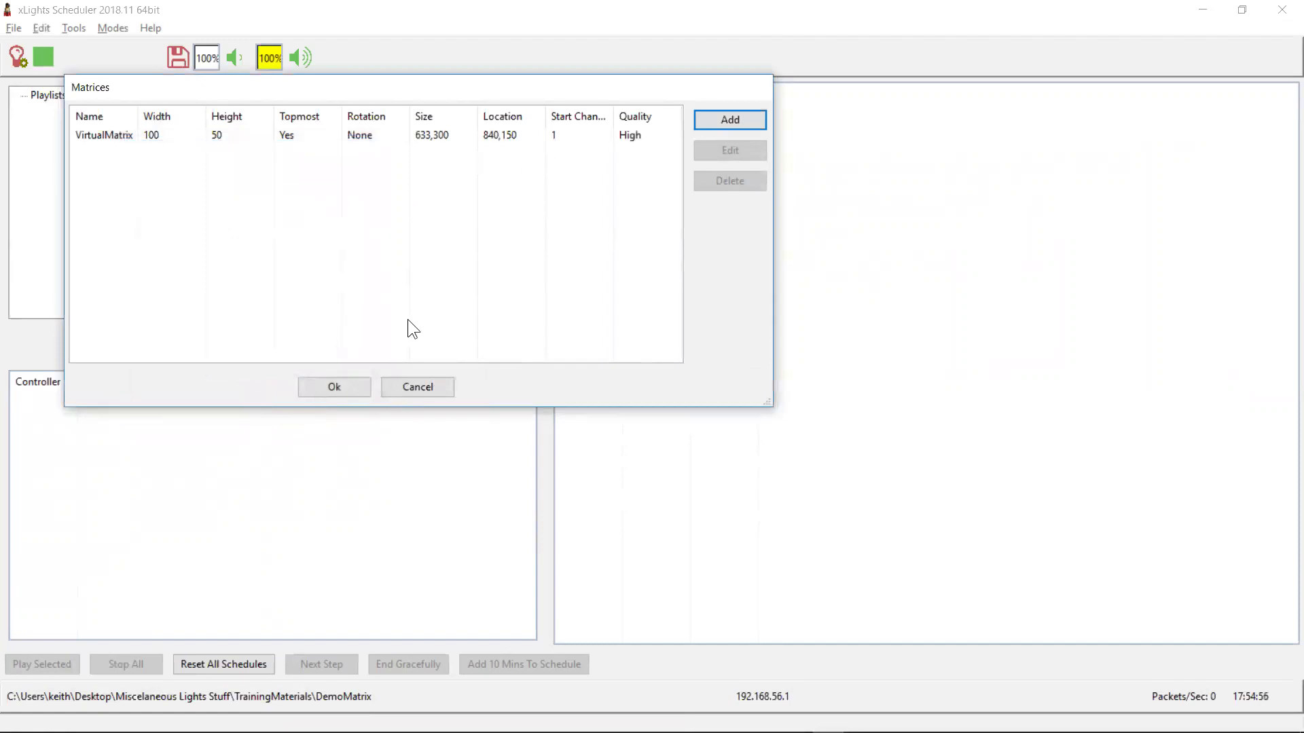
{"action": "left_click", "coordinate": [340, 386]}
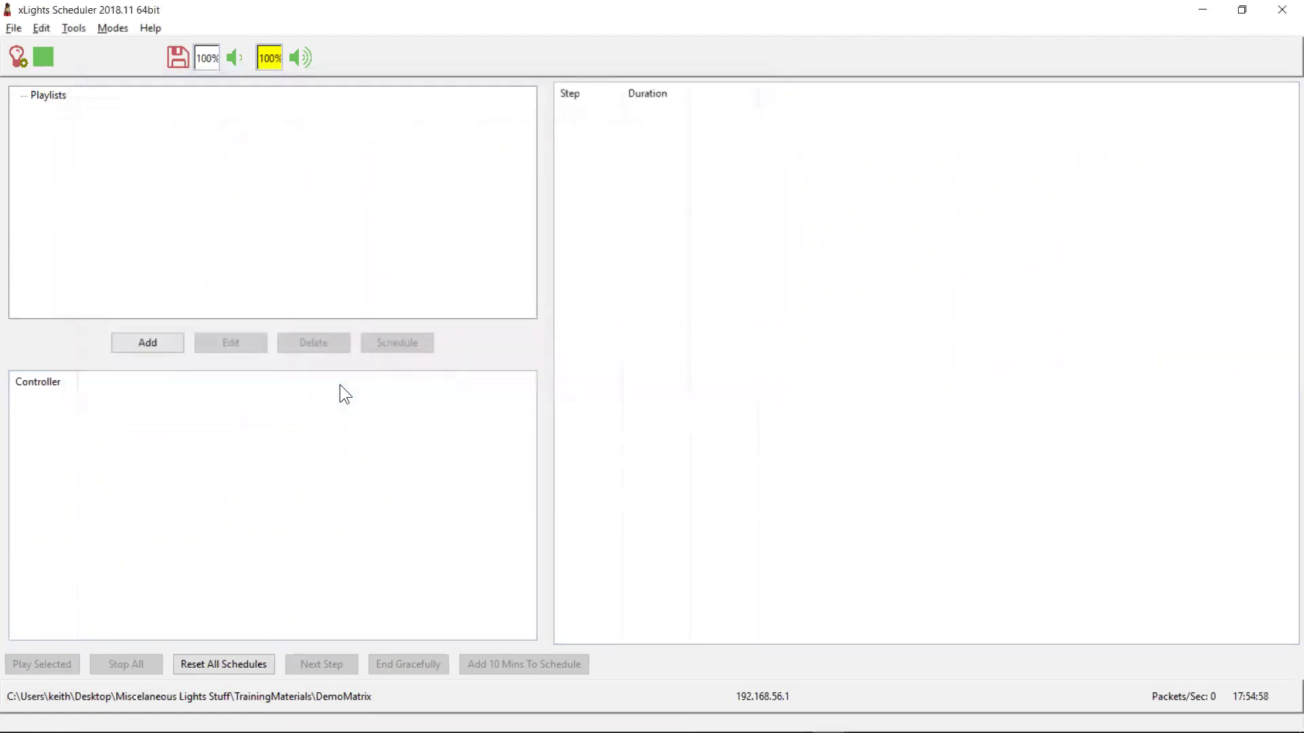
Switch to xLights and create a new animation sequence
{"action": "key", "text": "alt+Tab"}
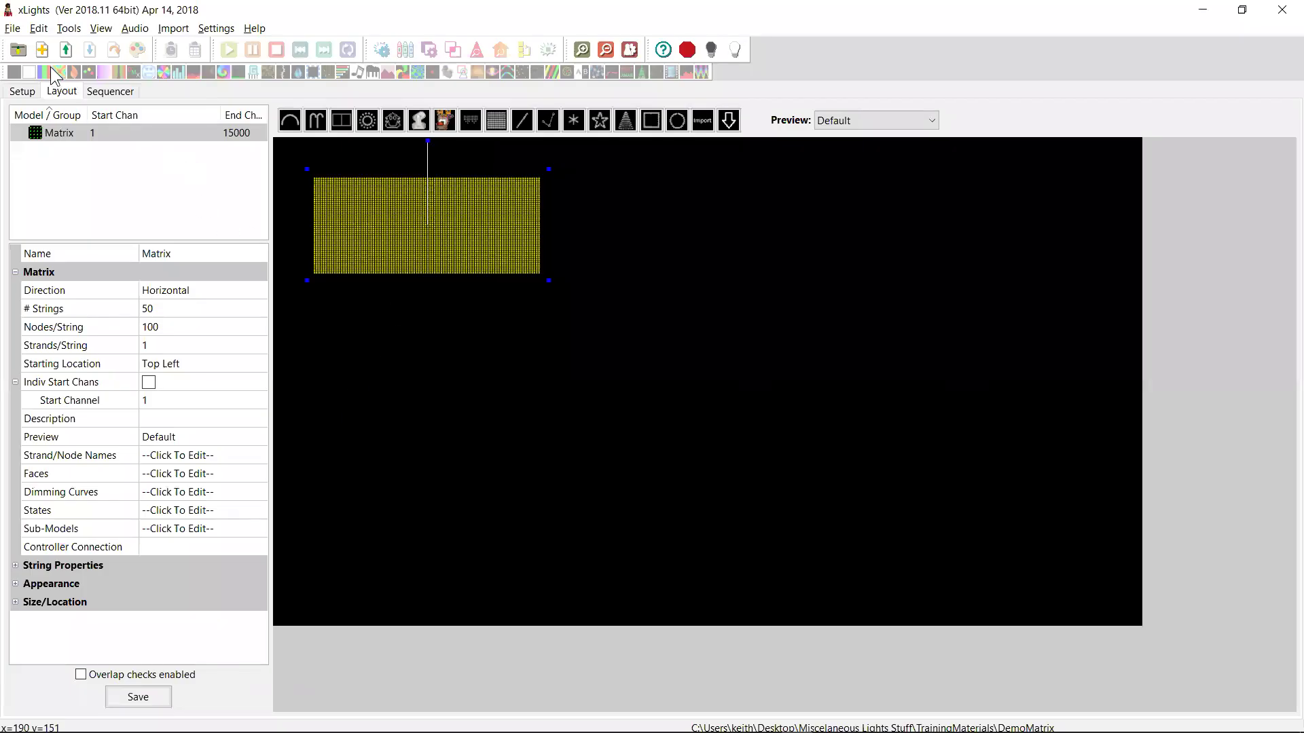
{"action": "left_click", "coordinate": [43, 53]}
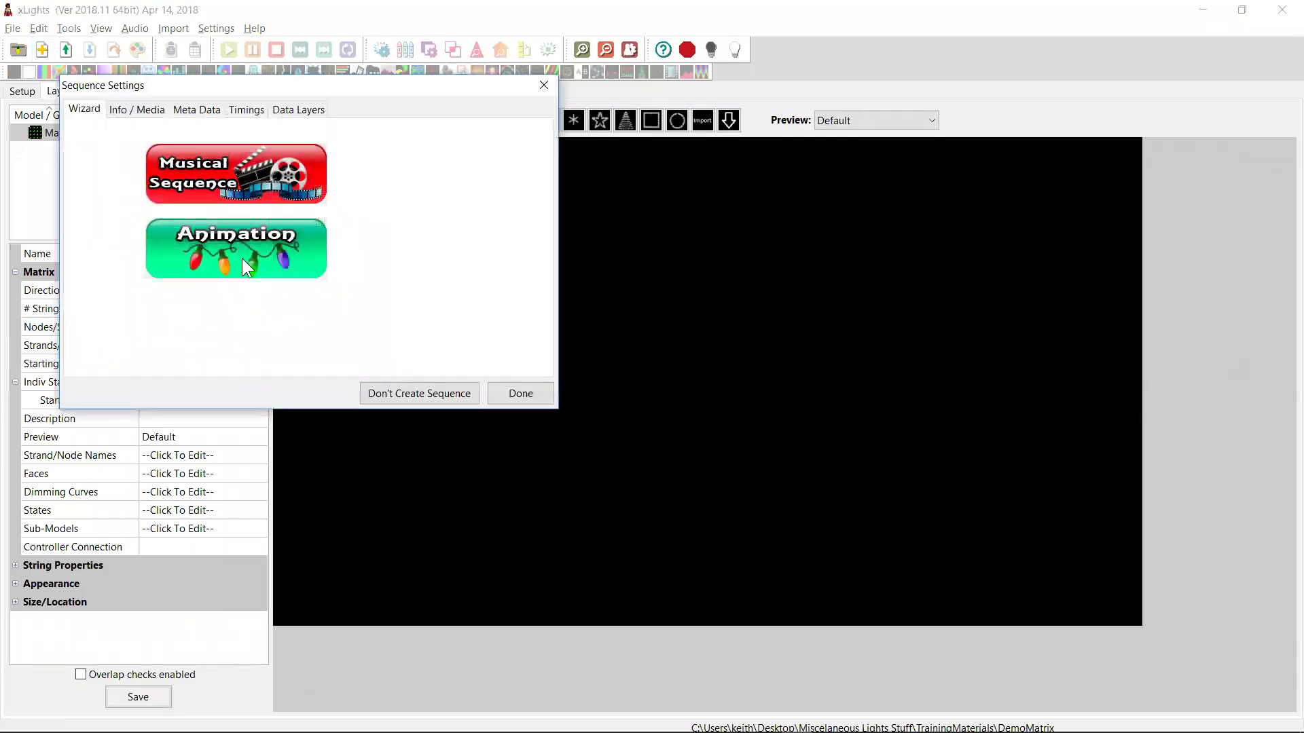
{"action": "left_click", "coordinate": [261, 257]}
{"action": "left_click", "coordinate": [529, 431]}
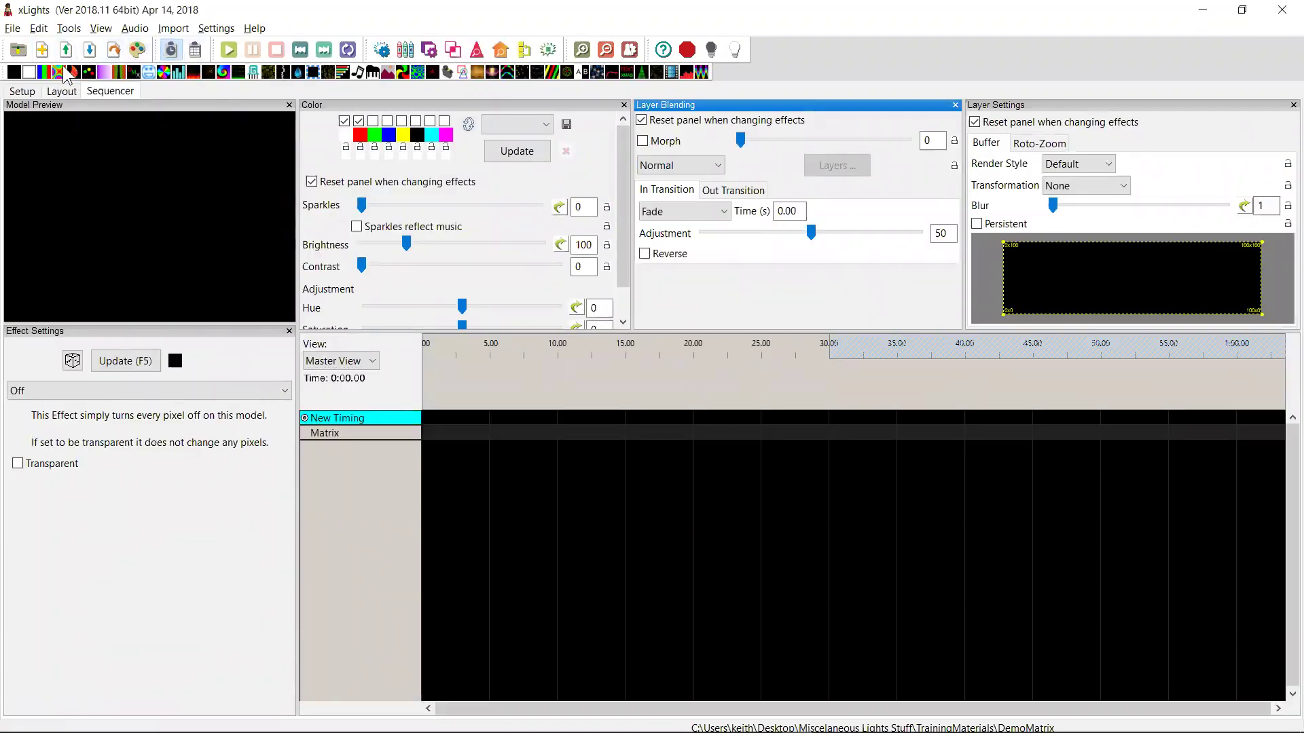
Place a Butterfly effect on the Matrix row from 0 to about 6.1 seconds and save the sequence as aaaa
{"action": "left_click_drag", "start_coordinate": [64, 72], "coordinate": [504, 433]}
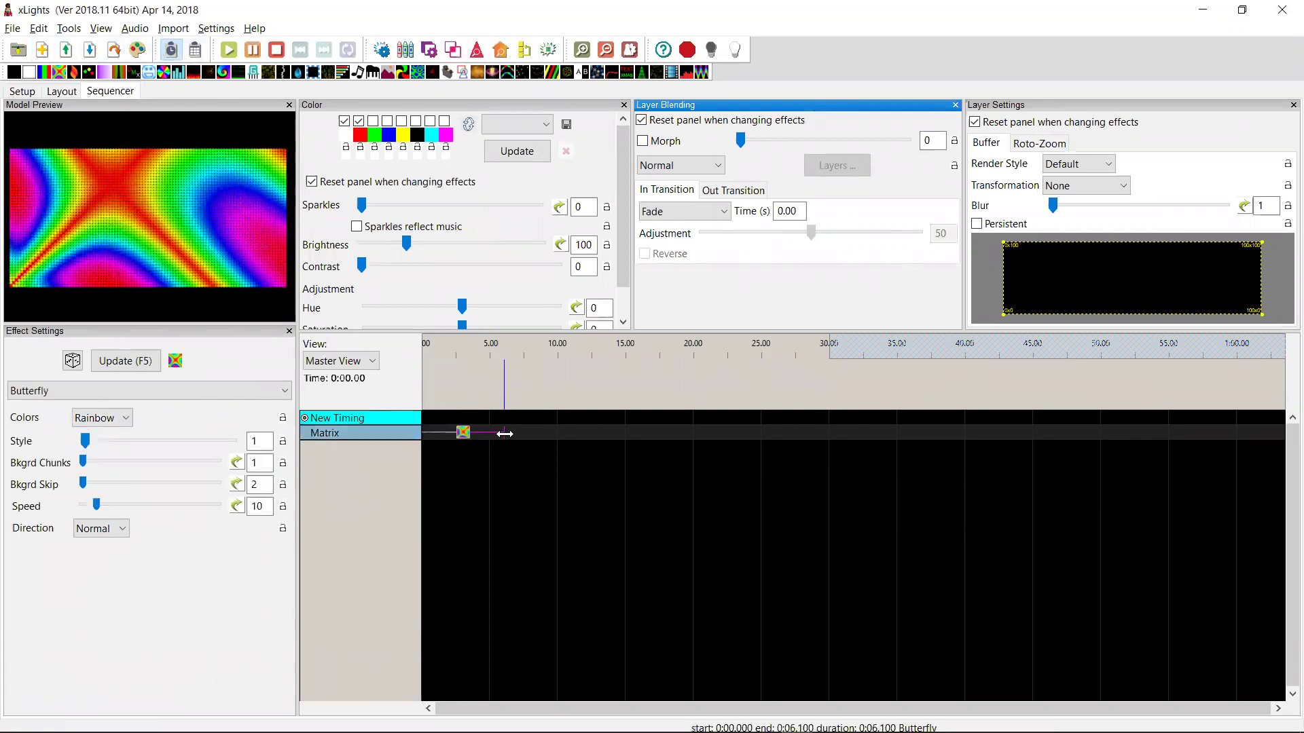
{"action": "left_click", "coordinate": [91, 56]}
{"action": "type", "text": "aaaa"}
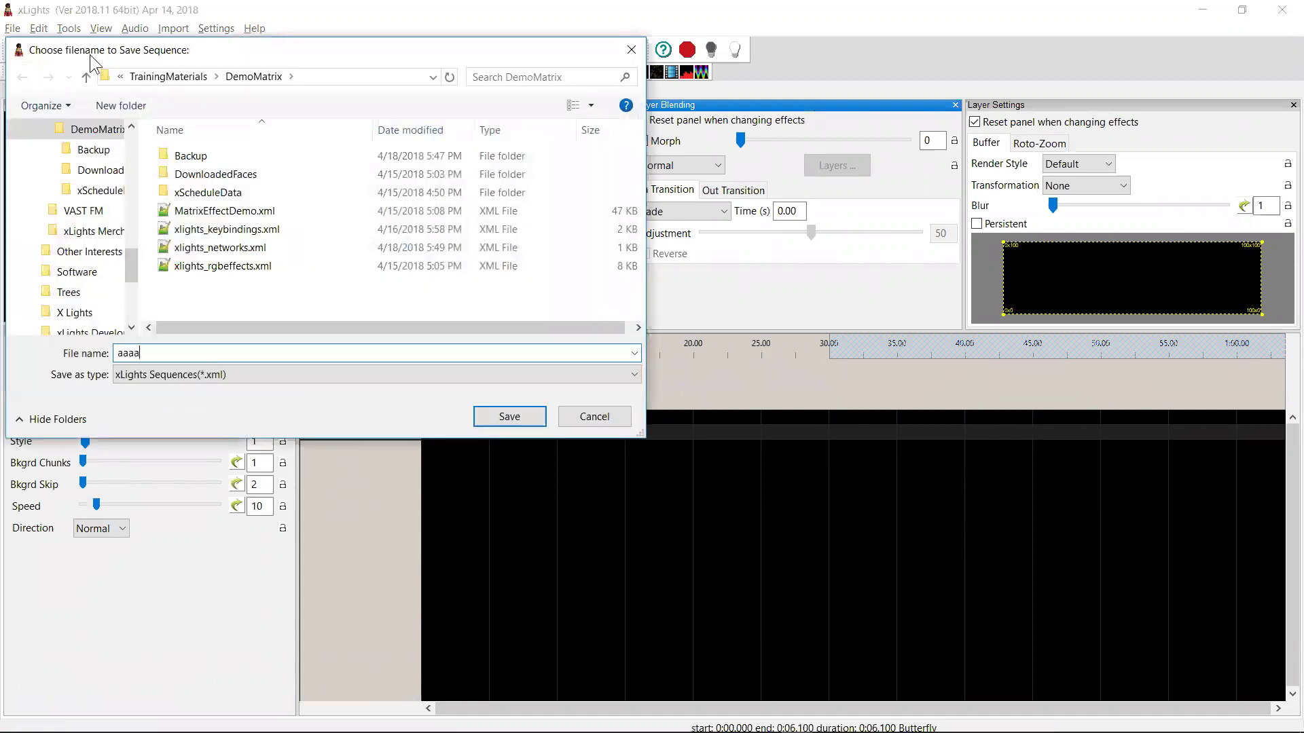
{"action": "key", "text": "Return"}
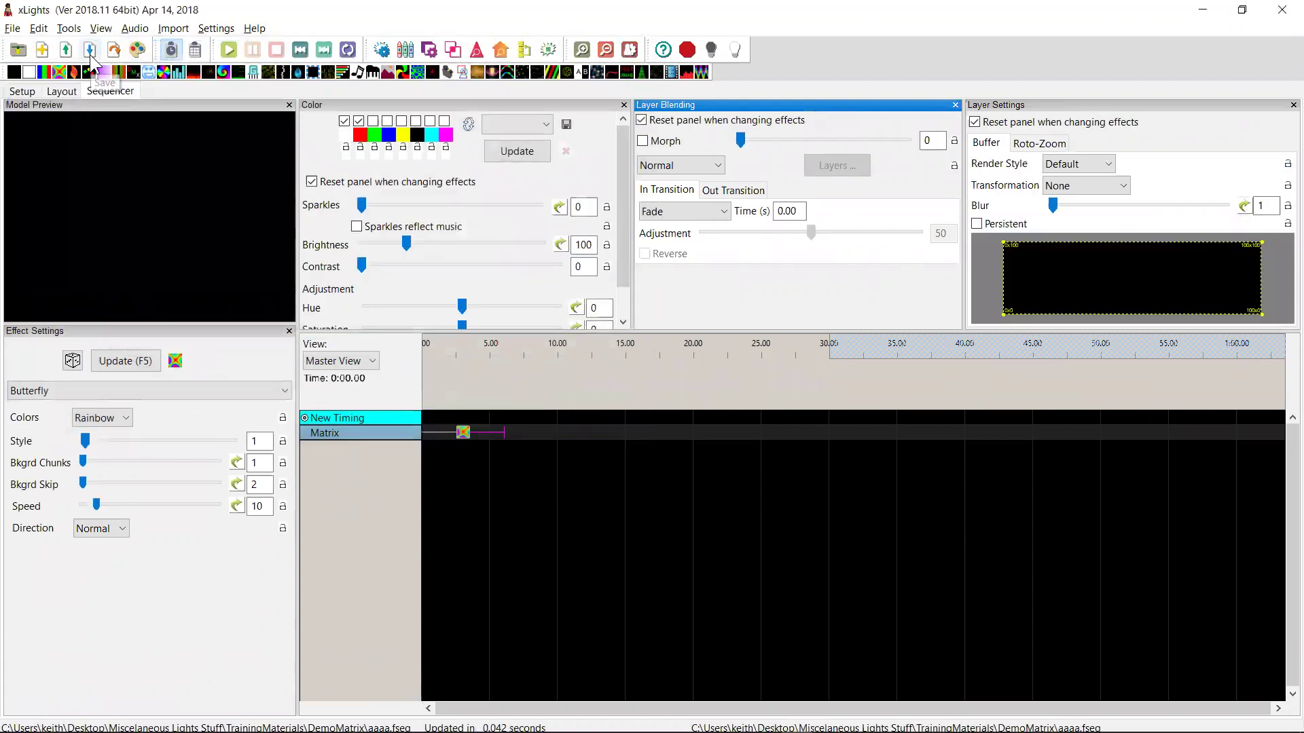
In xLights Scheduler, add an unnamed playlist containing aaaa.fseq and save the schedule
{"action": "key", "text": "alt+Tab"}
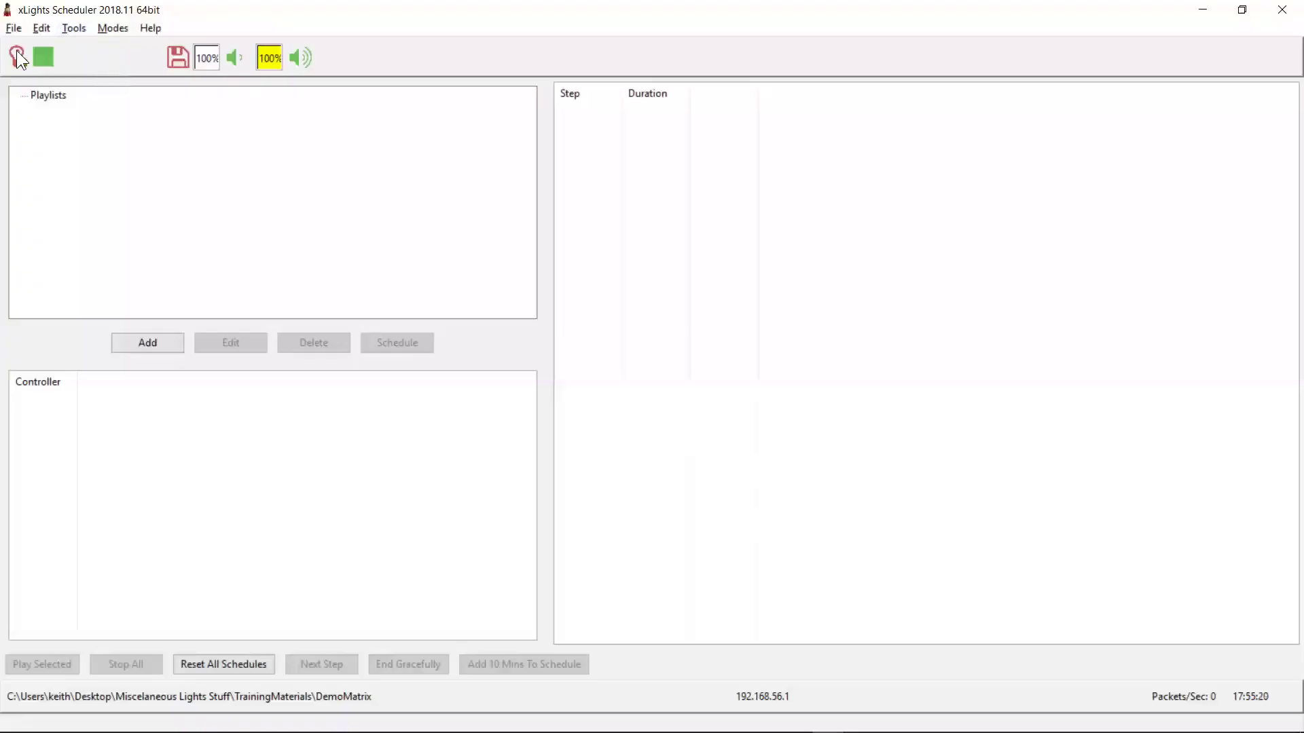
{"action": "left_click", "coordinate": [122, 337]}
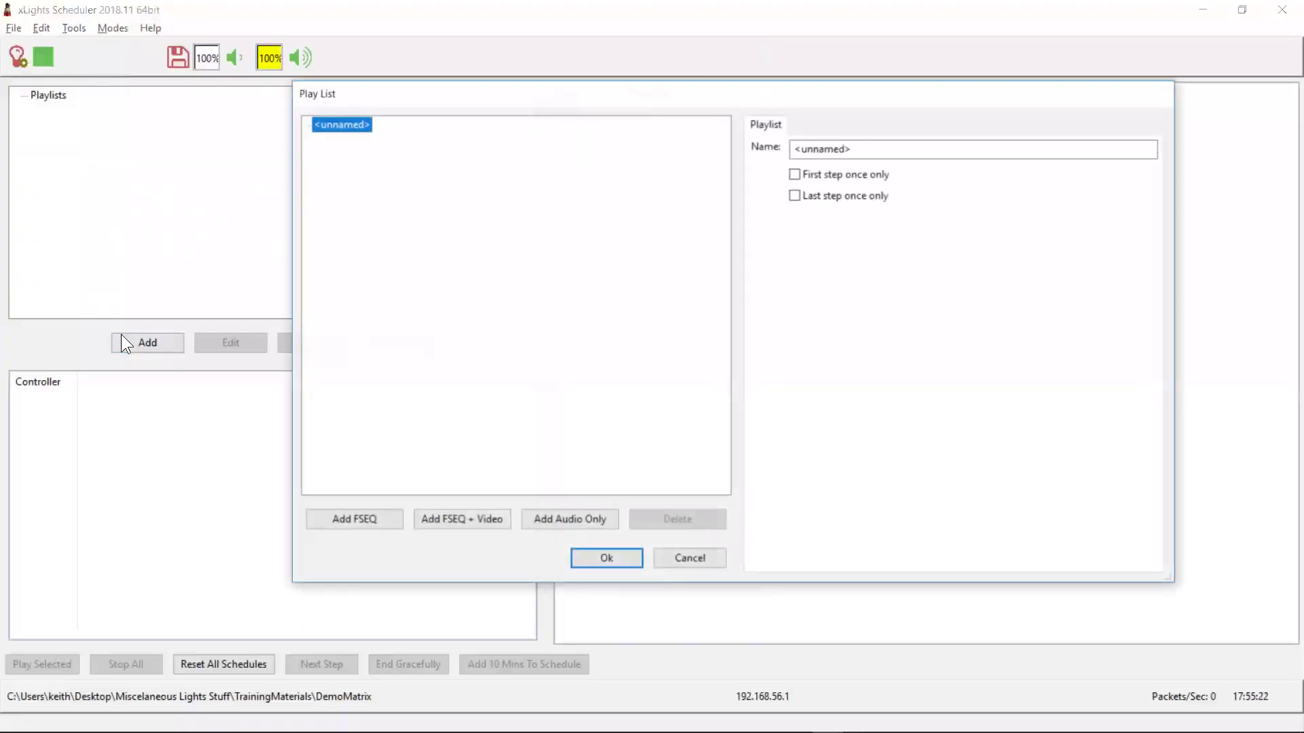
{"action": "left_click", "coordinate": [391, 512]}
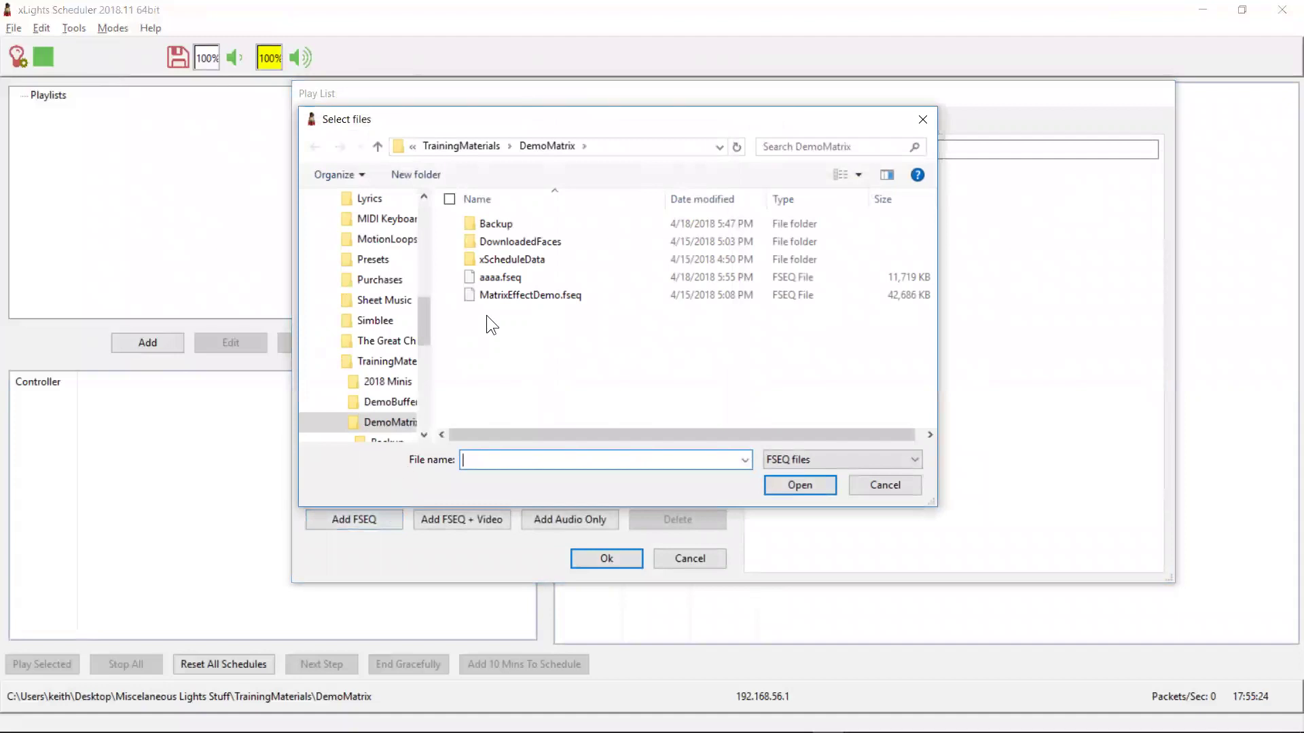
{"action": "double_click", "coordinate": [495, 278]}
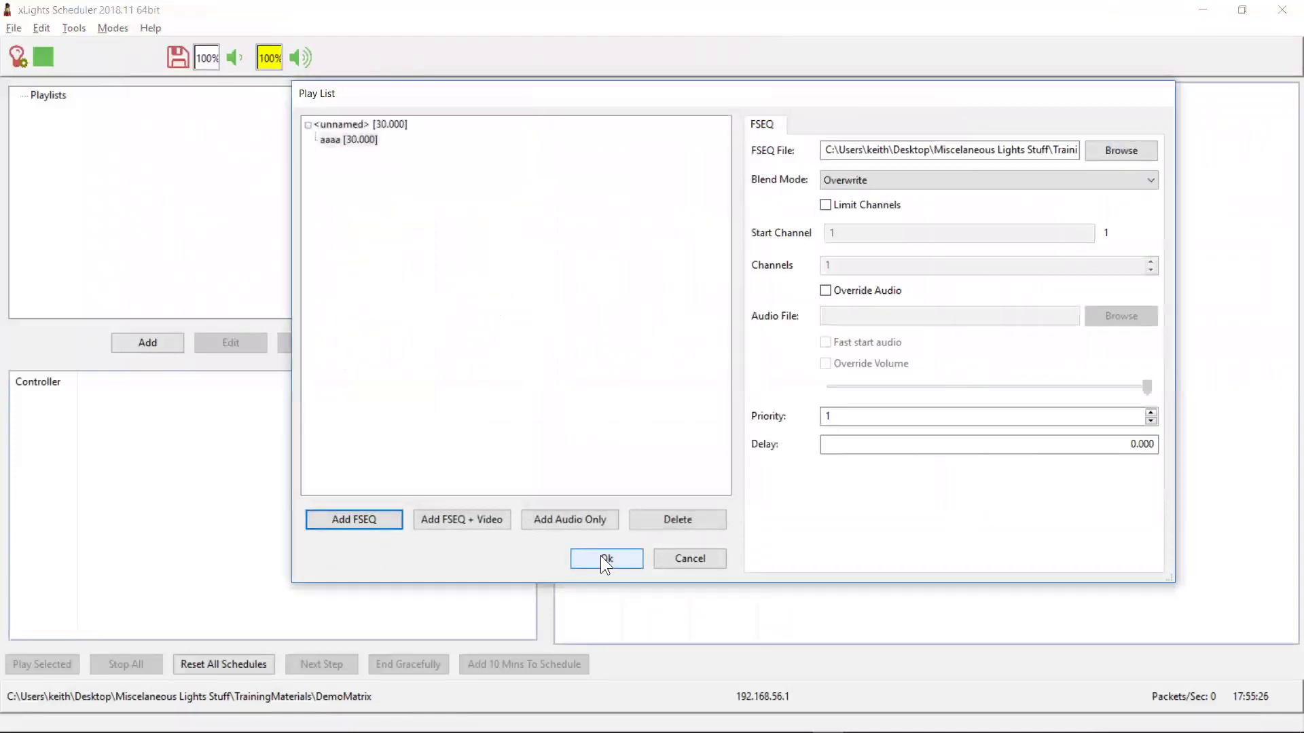
{"action": "left_click", "coordinate": [600, 556]}
{"action": "left_click", "coordinate": [171, 52]}
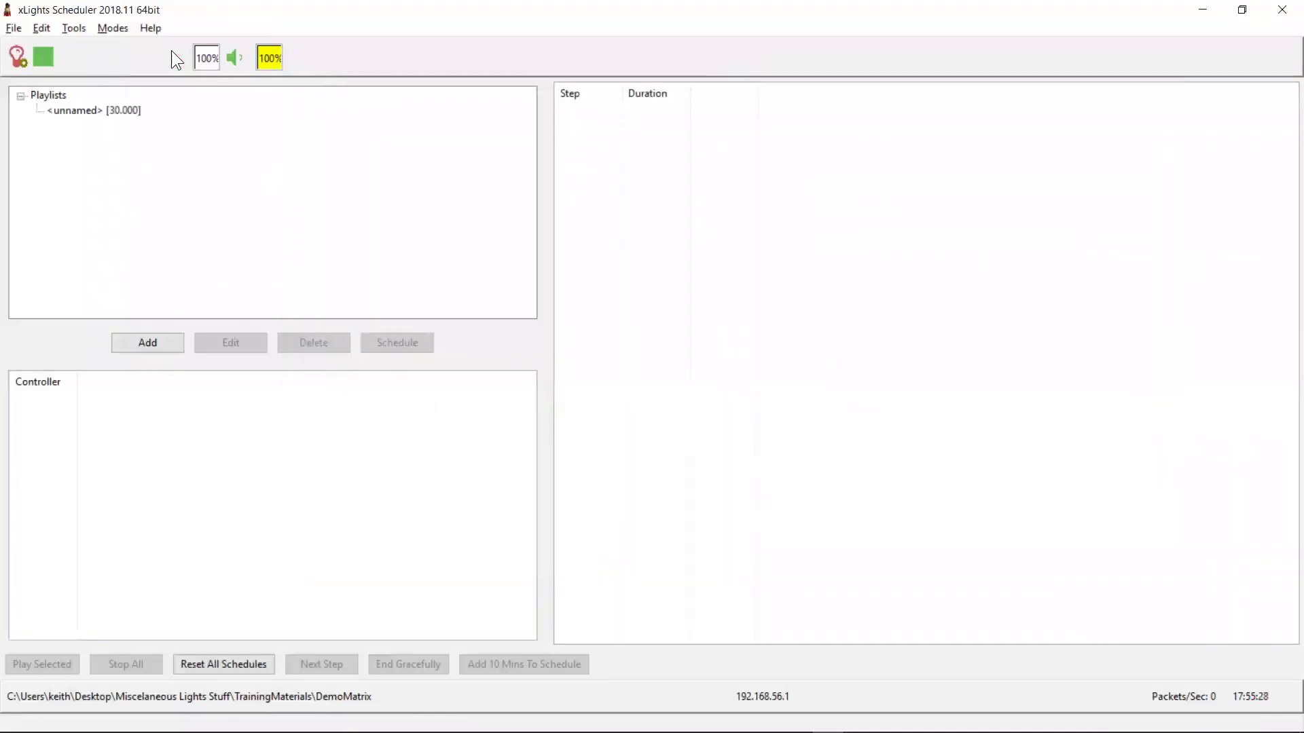
Play the unnamed playlist to show its output in the virtual matrix window
{"action": "left_click", "coordinate": [58, 108]}
{"action": "left_click", "coordinate": [43, 656]}
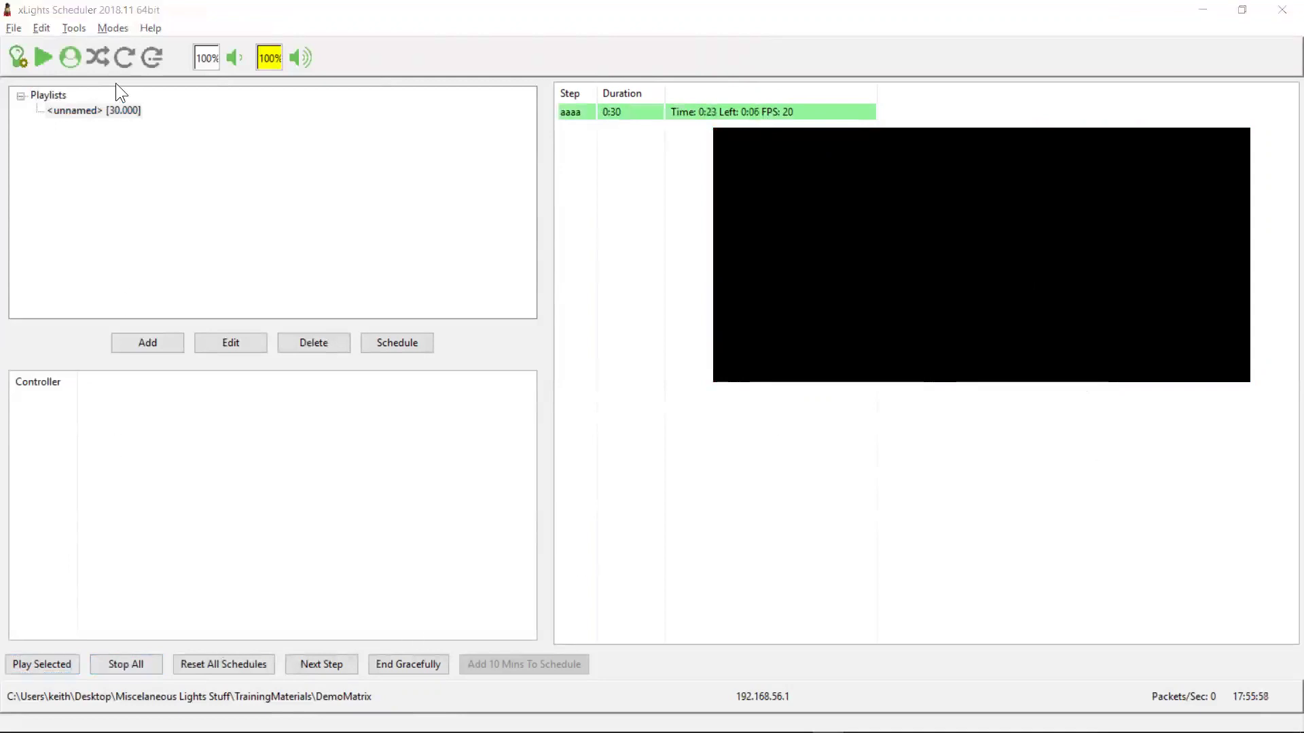
{"action": "left_click", "coordinate": [88, 114]}
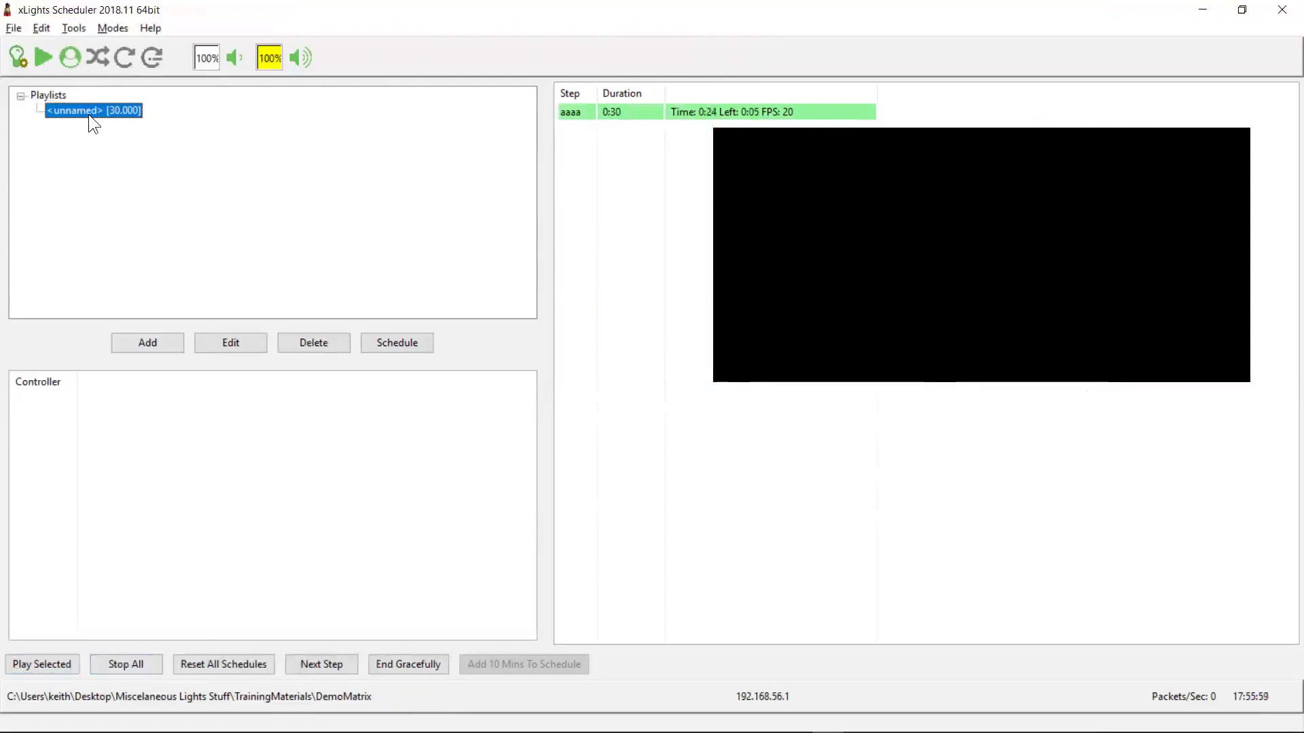
Stop all playback and set the scaling quality of VirtualMatrix to Normal
{"action": "left_click", "coordinate": [44, 27]}
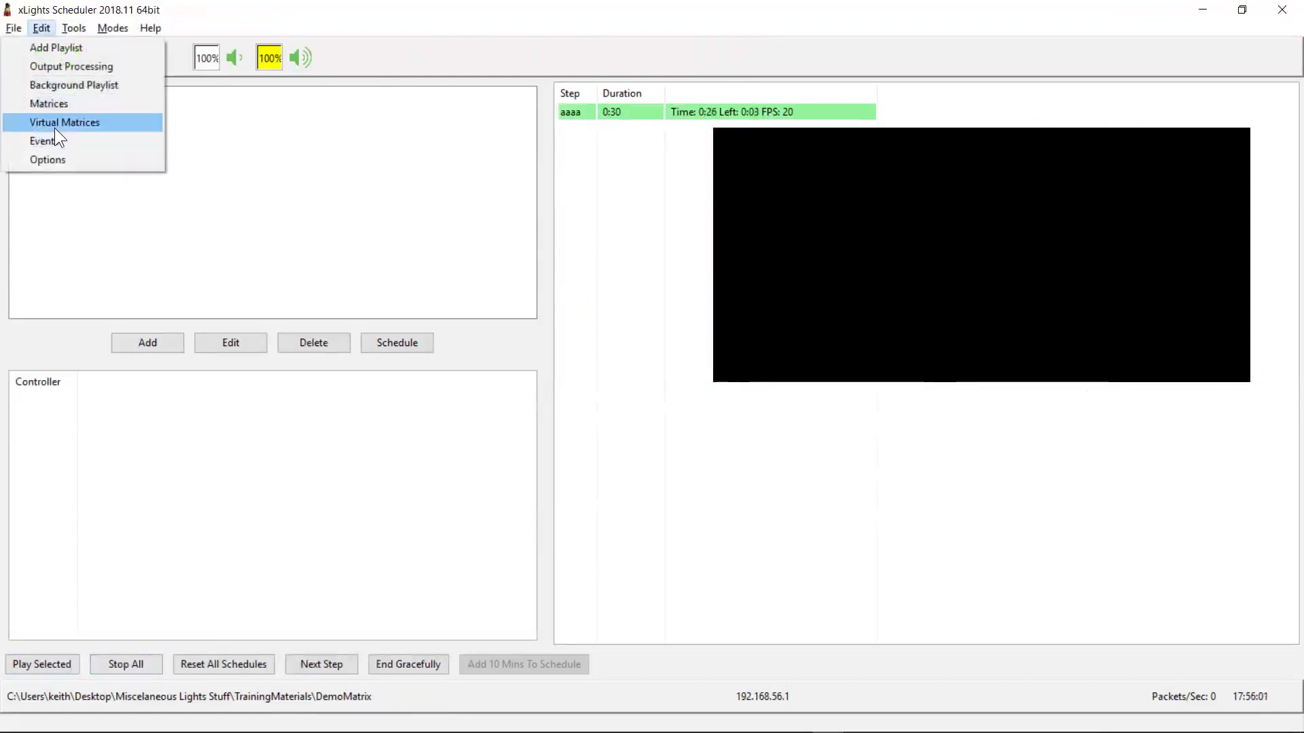
{"action": "left_click", "coordinate": [111, 656]}
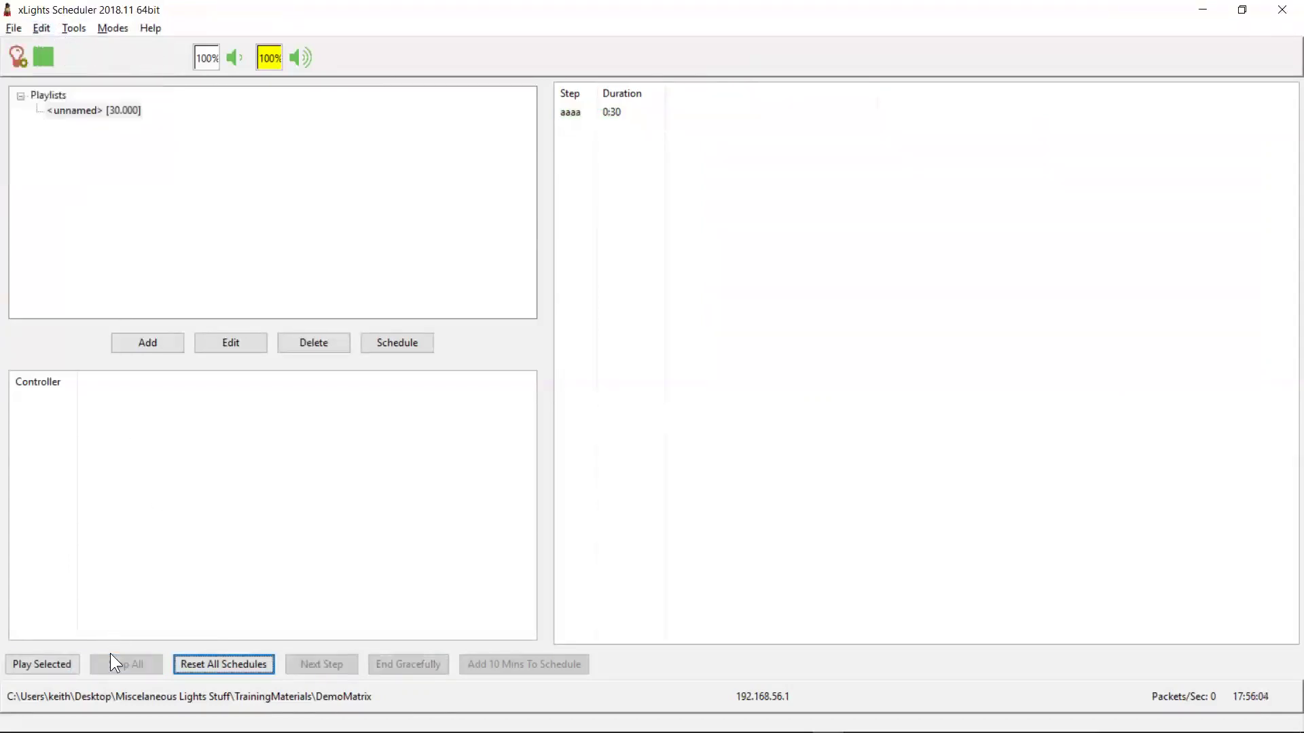
{"action": "left_click", "coordinate": [35, 27]}
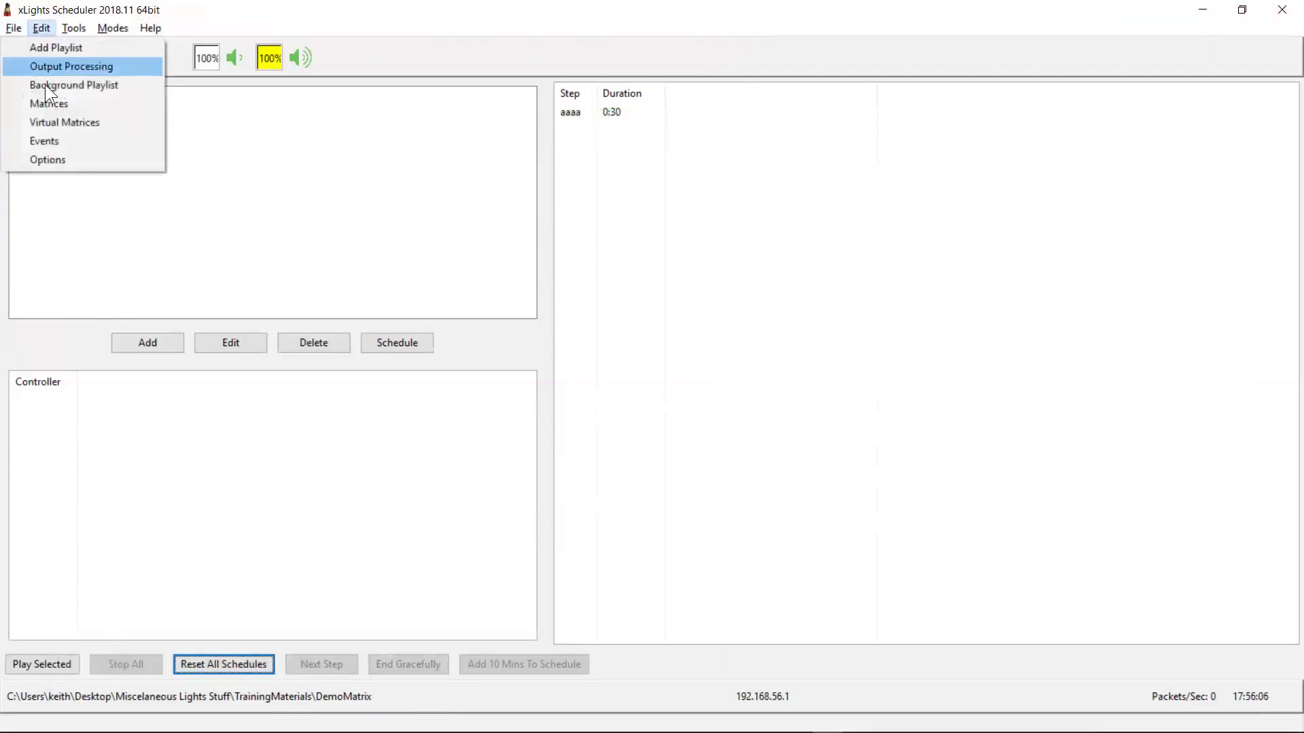
{"action": "left_click", "coordinate": [49, 122]}
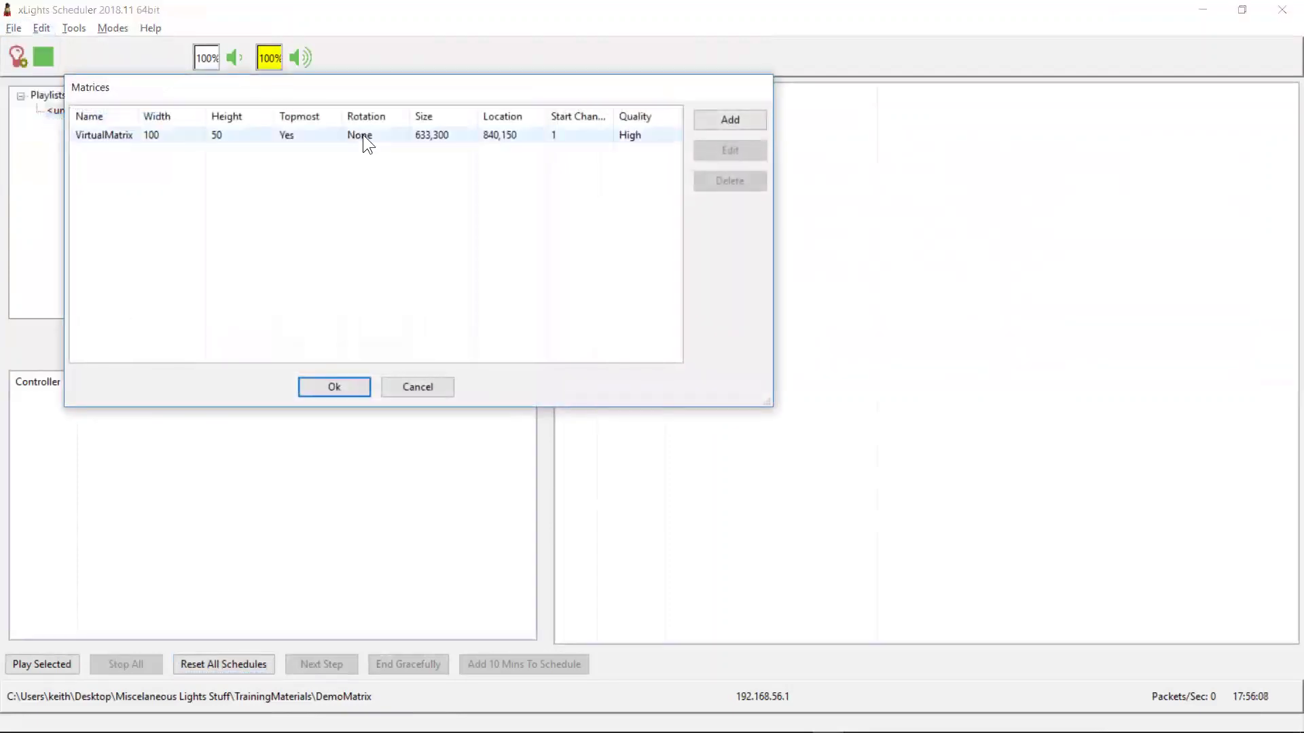
{"action": "double_click", "coordinate": [372, 133]}
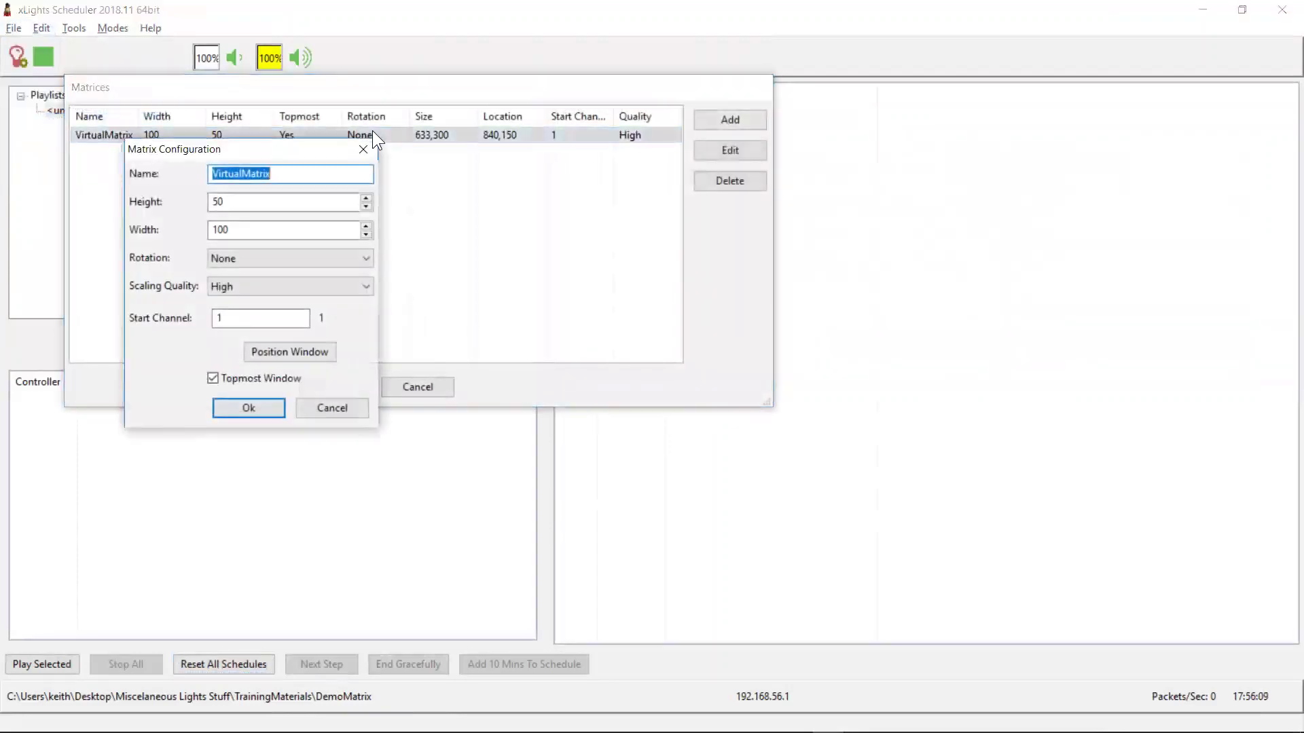
{"action": "left_click", "coordinate": [297, 284]}
{"action": "left_click", "coordinate": [283, 303]}
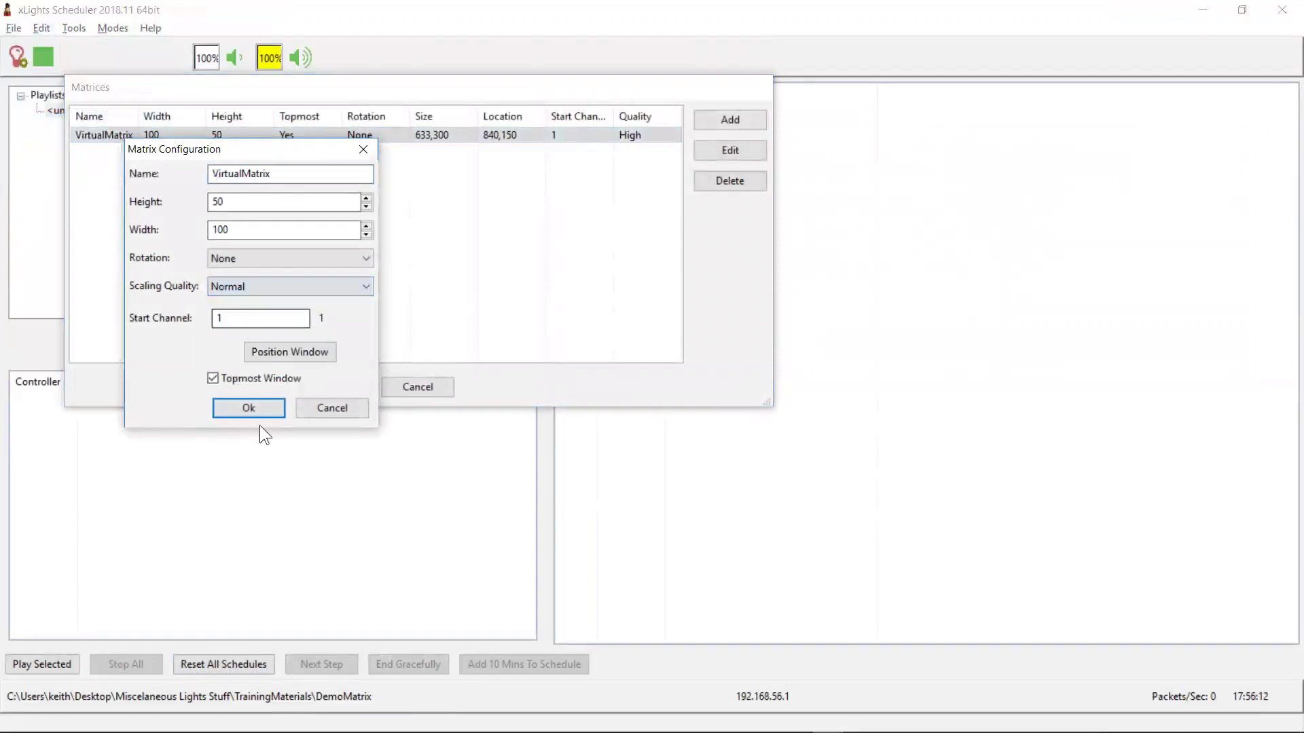
{"action": "left_click", "coordinate": [255, 410]}
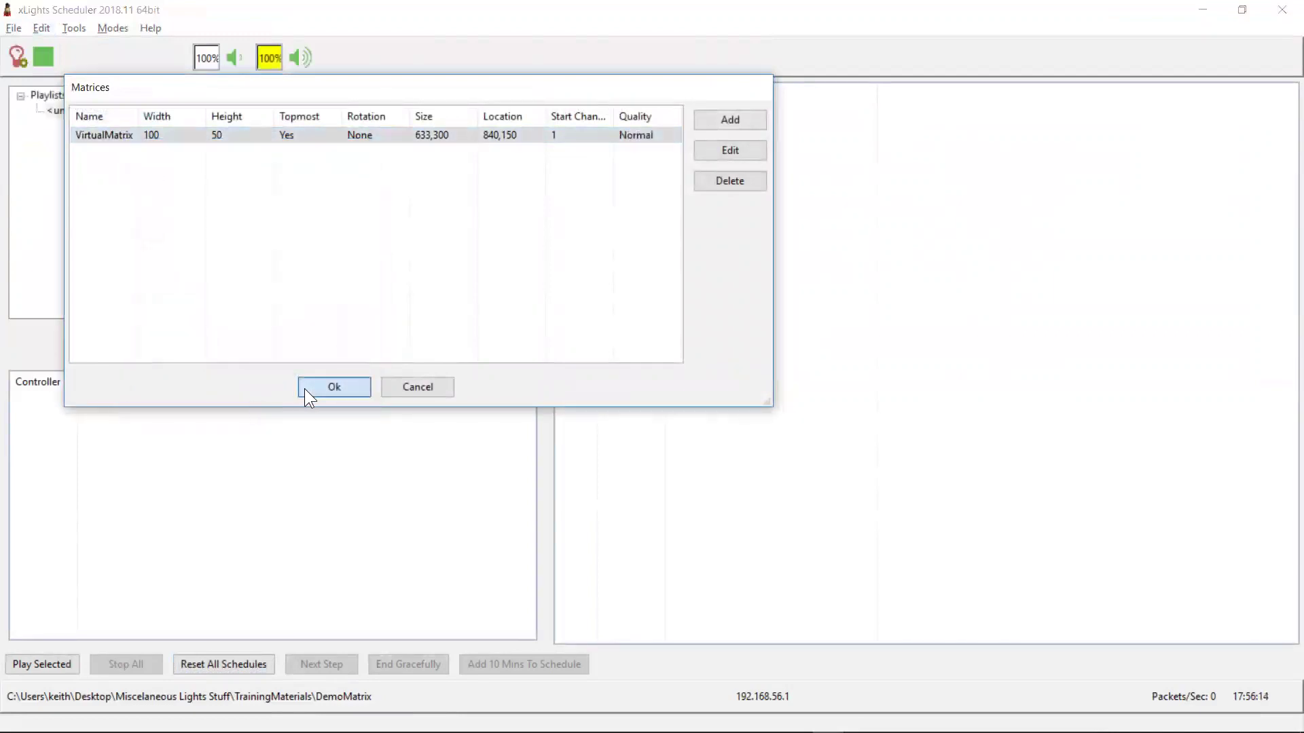
{"action": "left_click", "coordinate": [305, 390]}
Play the unnamed playlist to check the virtual matrix output at the changed scaling quality, and stop playback
{"action": "left_click", "coordinate": [74, 654]}
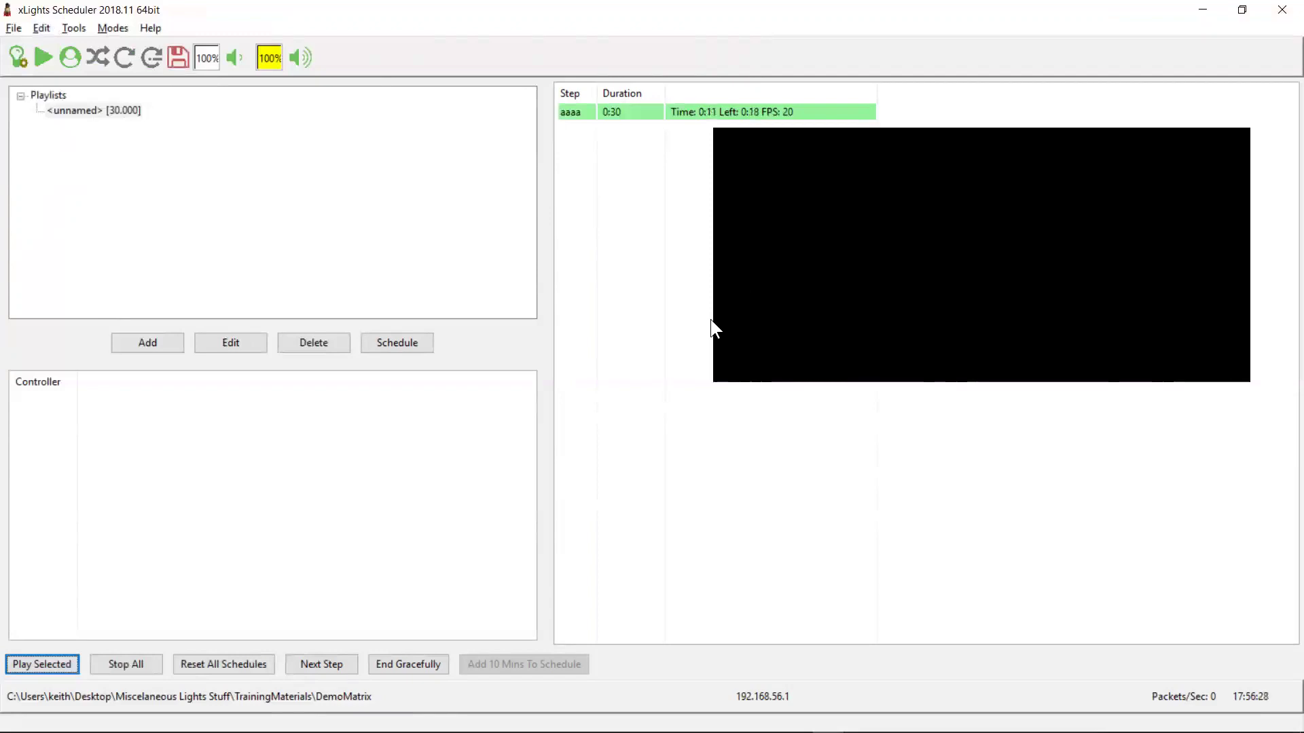
{"action": "left_click", "coordinate": [138, 656]}
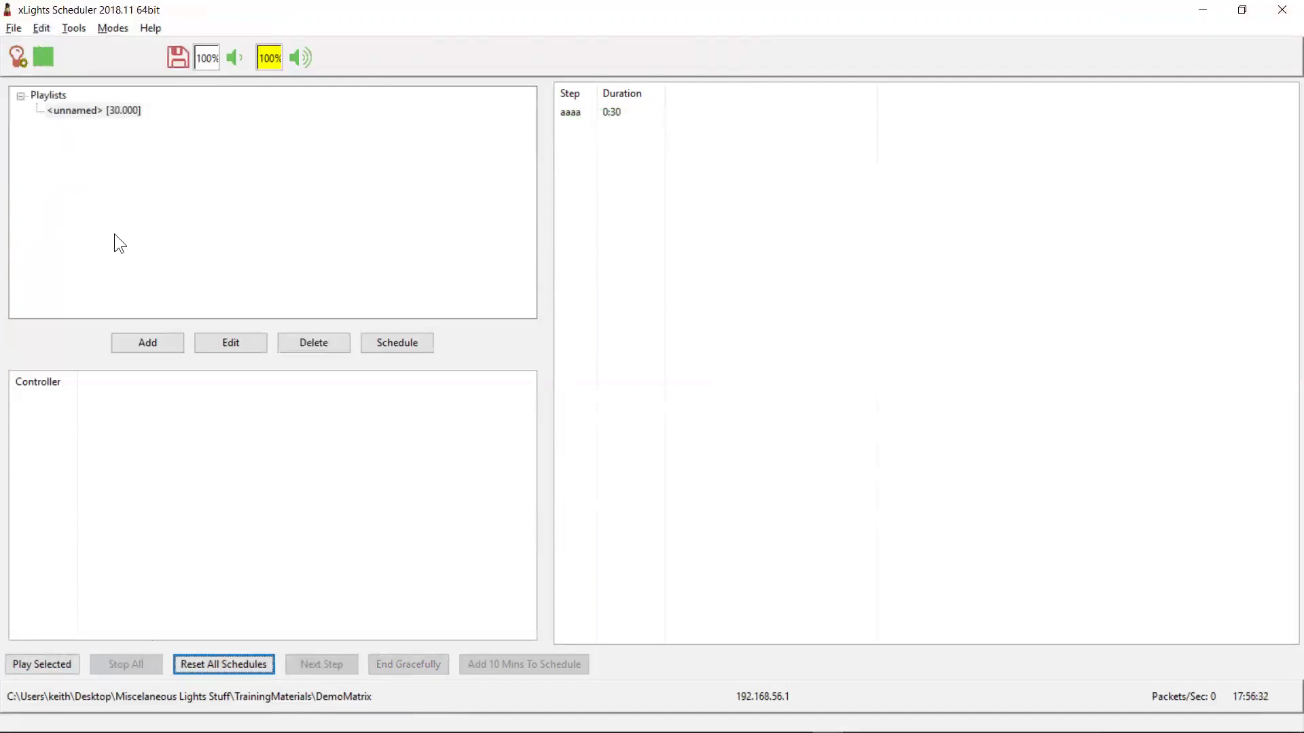
Start a new entry in the Matrices list named Matrix, with 50 strings and a string length of 100
{"action": "left_click", "coordinate": [40, 27]}
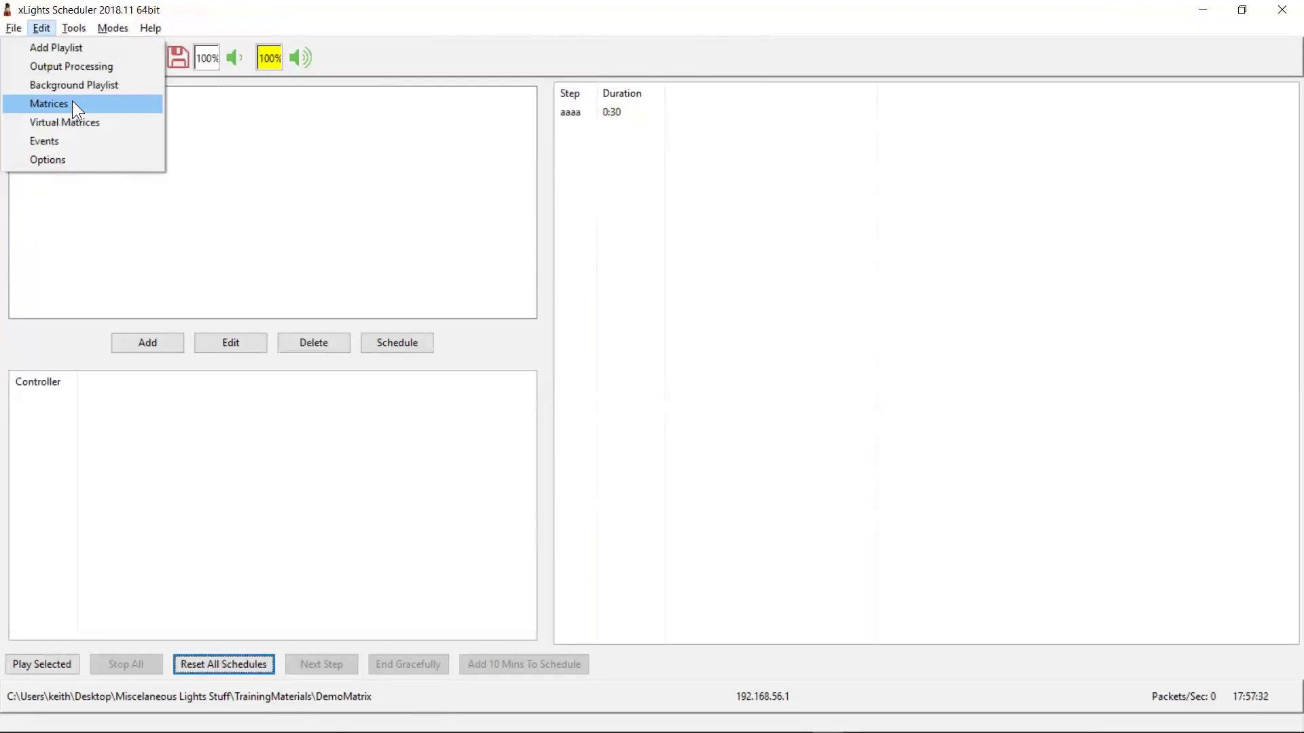
{"action": "left_click", "coordinate": [76, 105]}
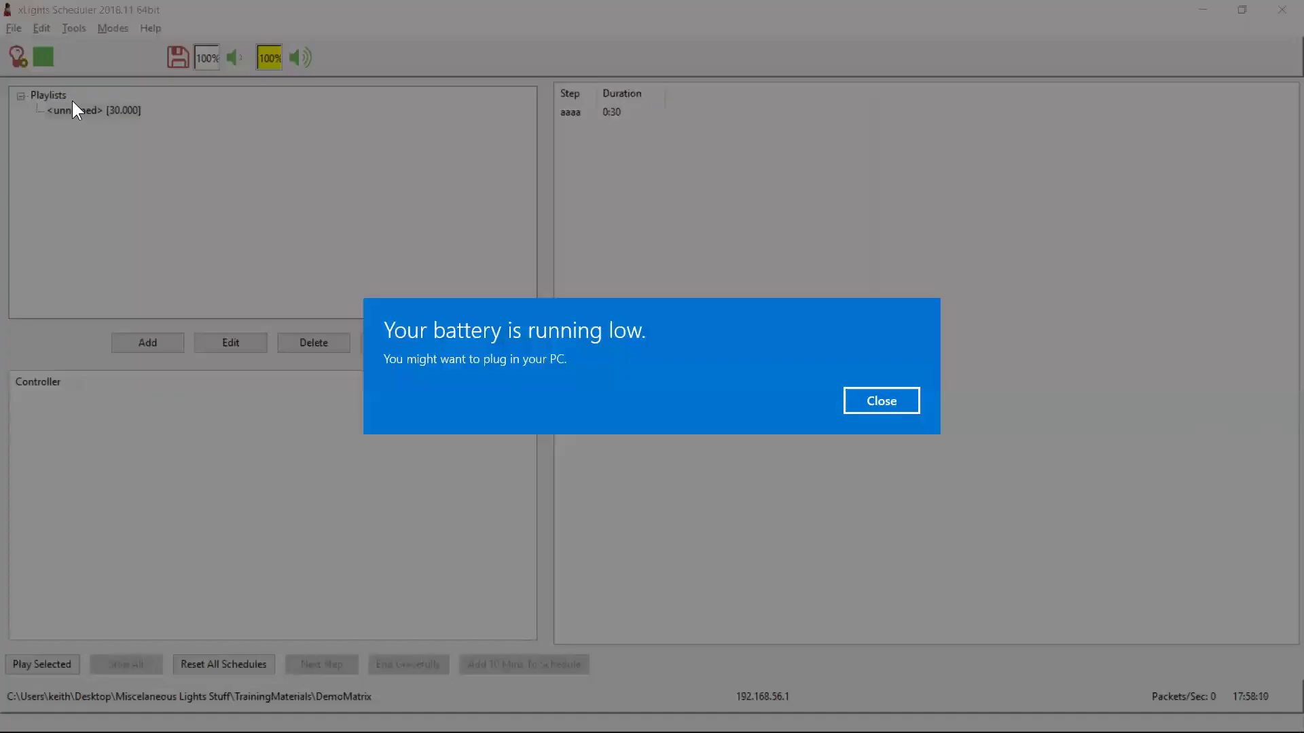
{"action": "left_click", "coordinate": [891, 405]}
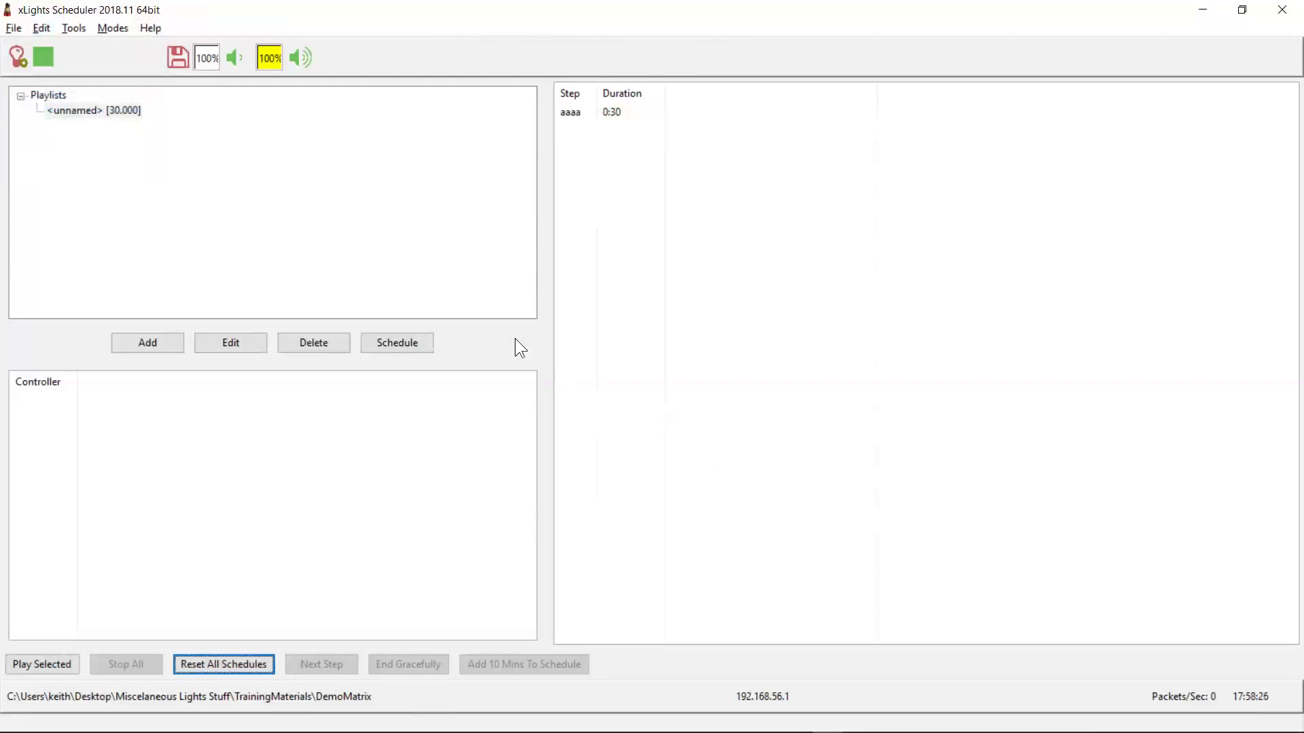
{"action": "left_click", "coordinate": [41, 28]}
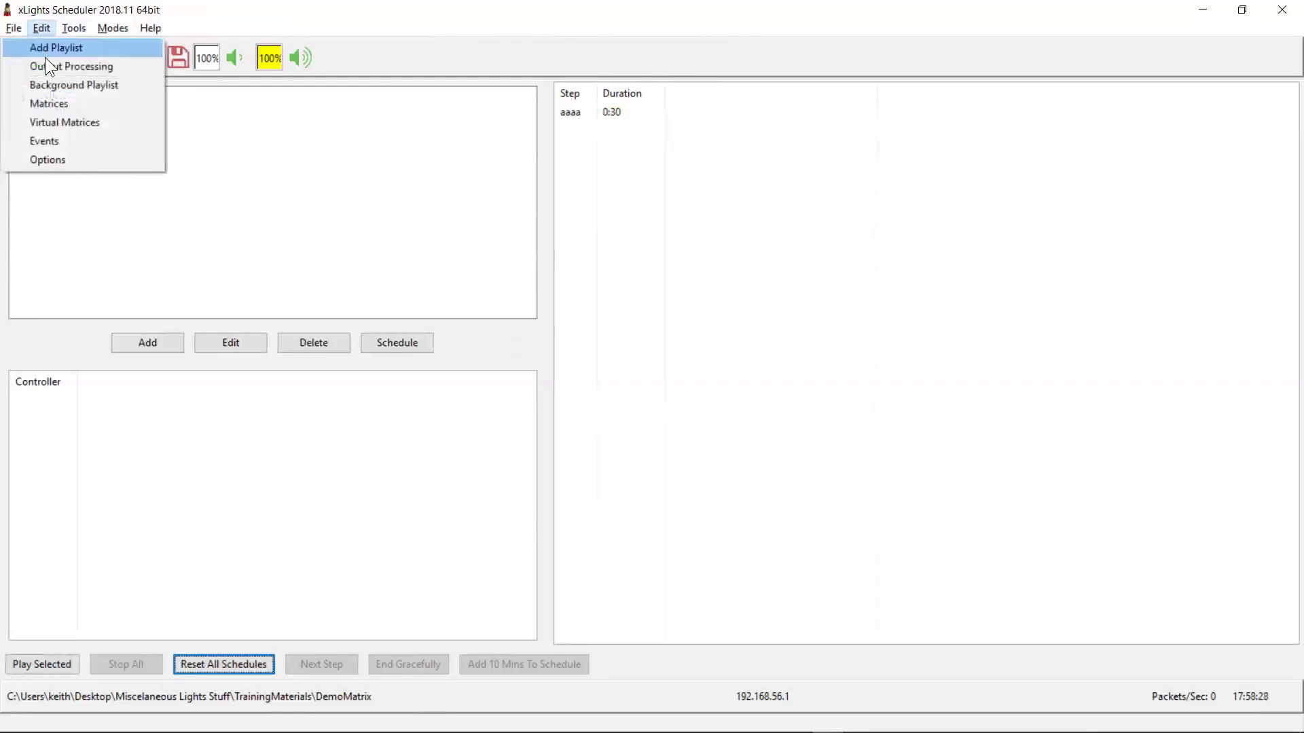
{"action": "left_click", "coordinate": [60, 105]}
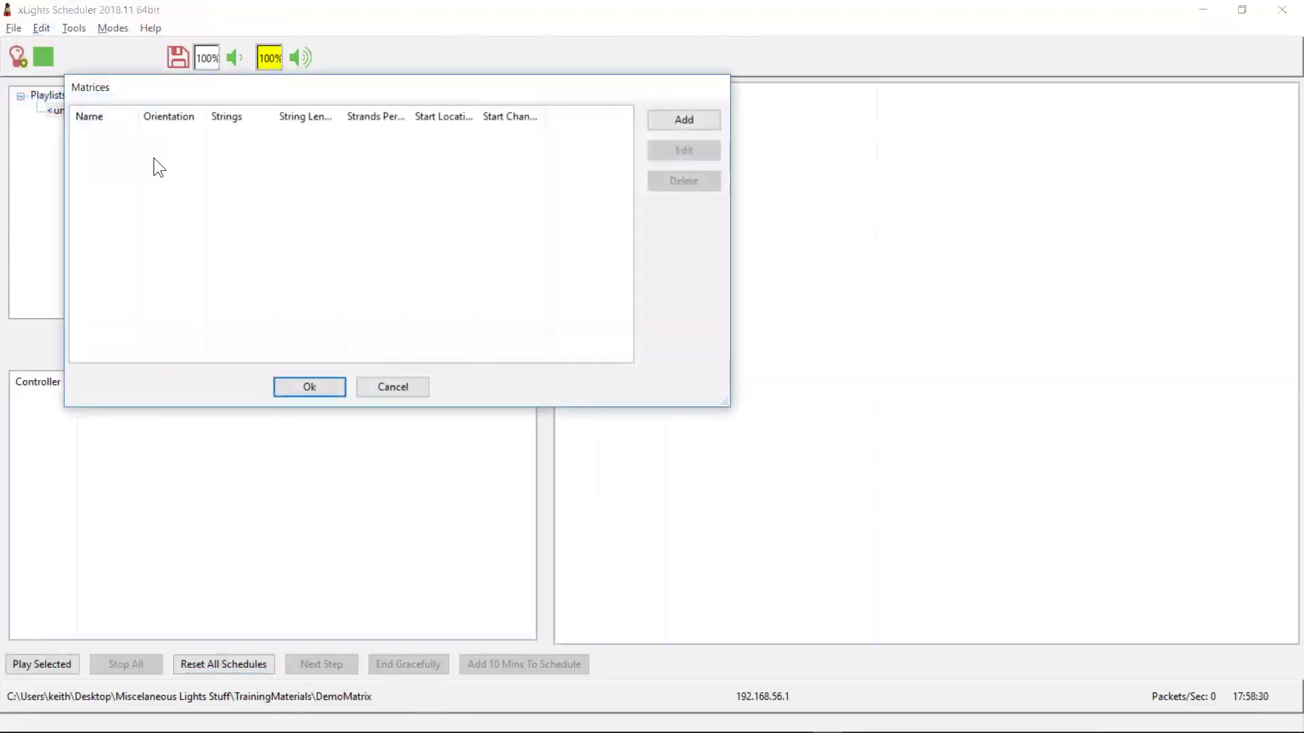
{"action": "left_click", "coordinate": [710, 123]}
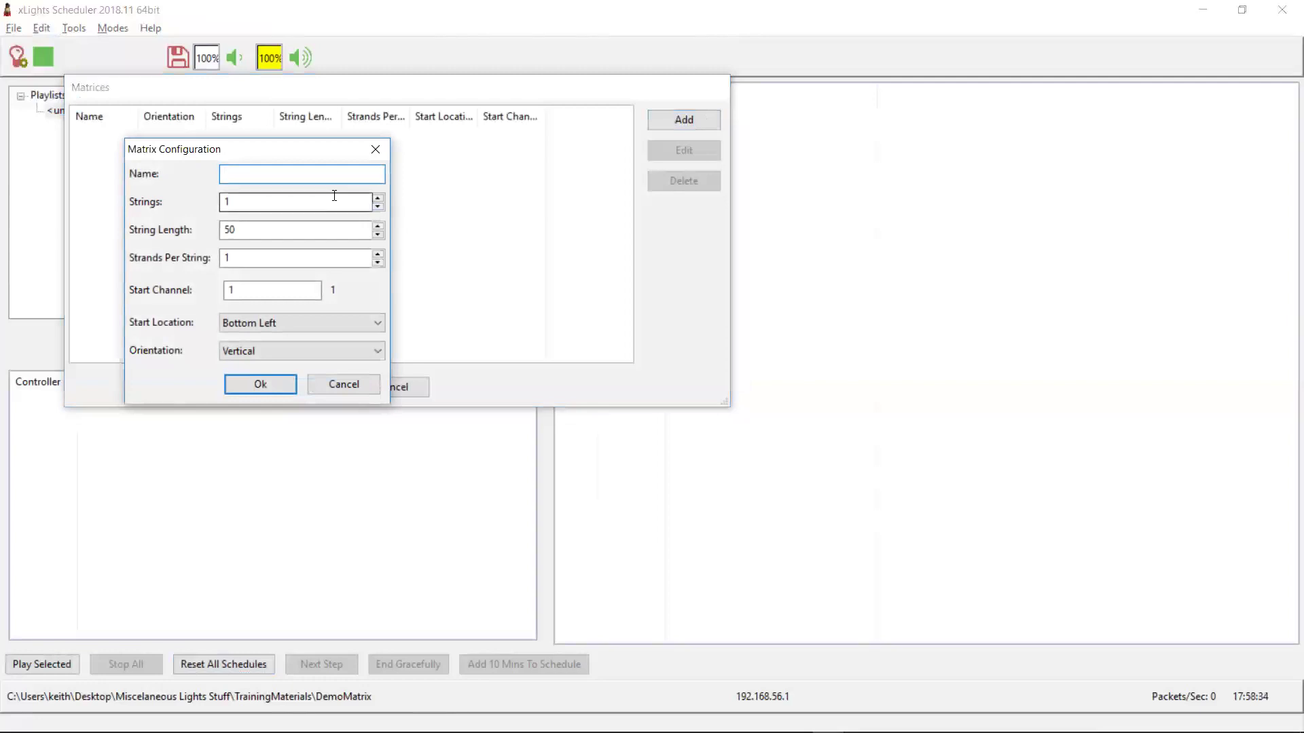
{"action": "type", "text": "Matrix"}
{"action": "key", "text": "Tab"}
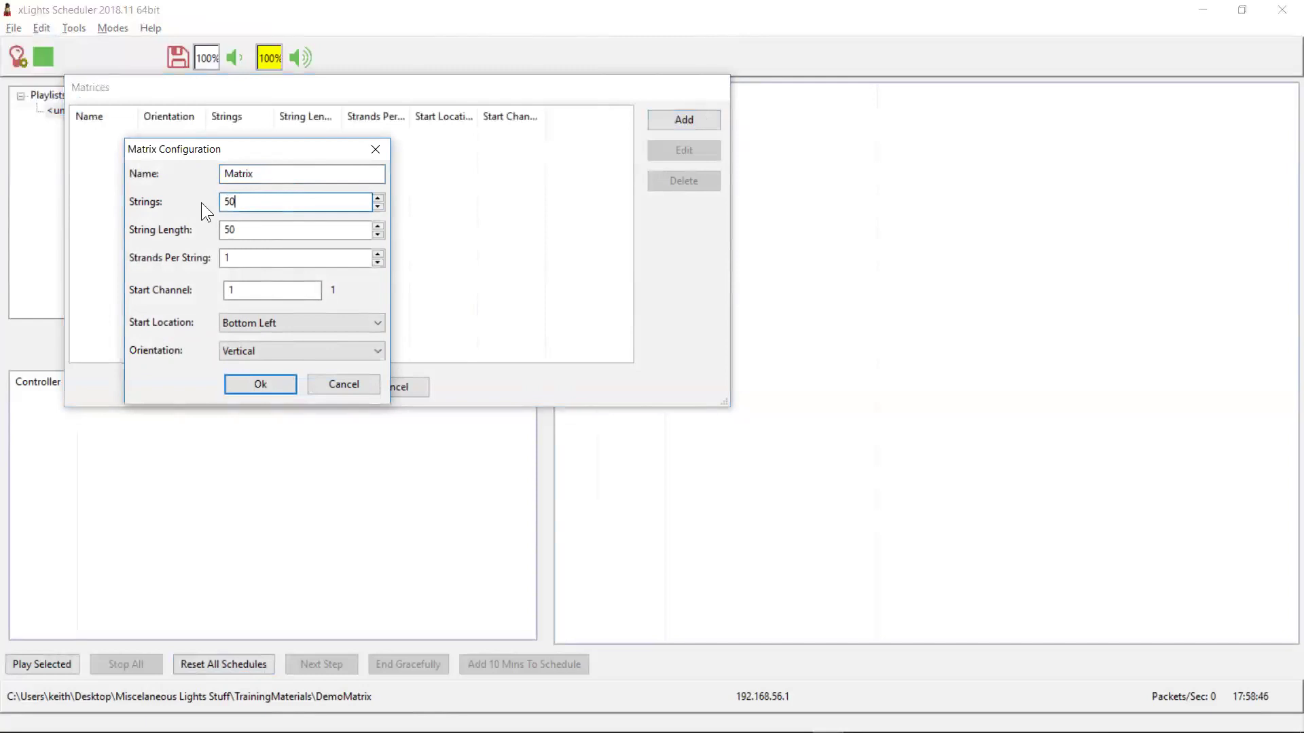
{"action": "key", "text": "Tab"}
{"action": "type", "text": "100"}
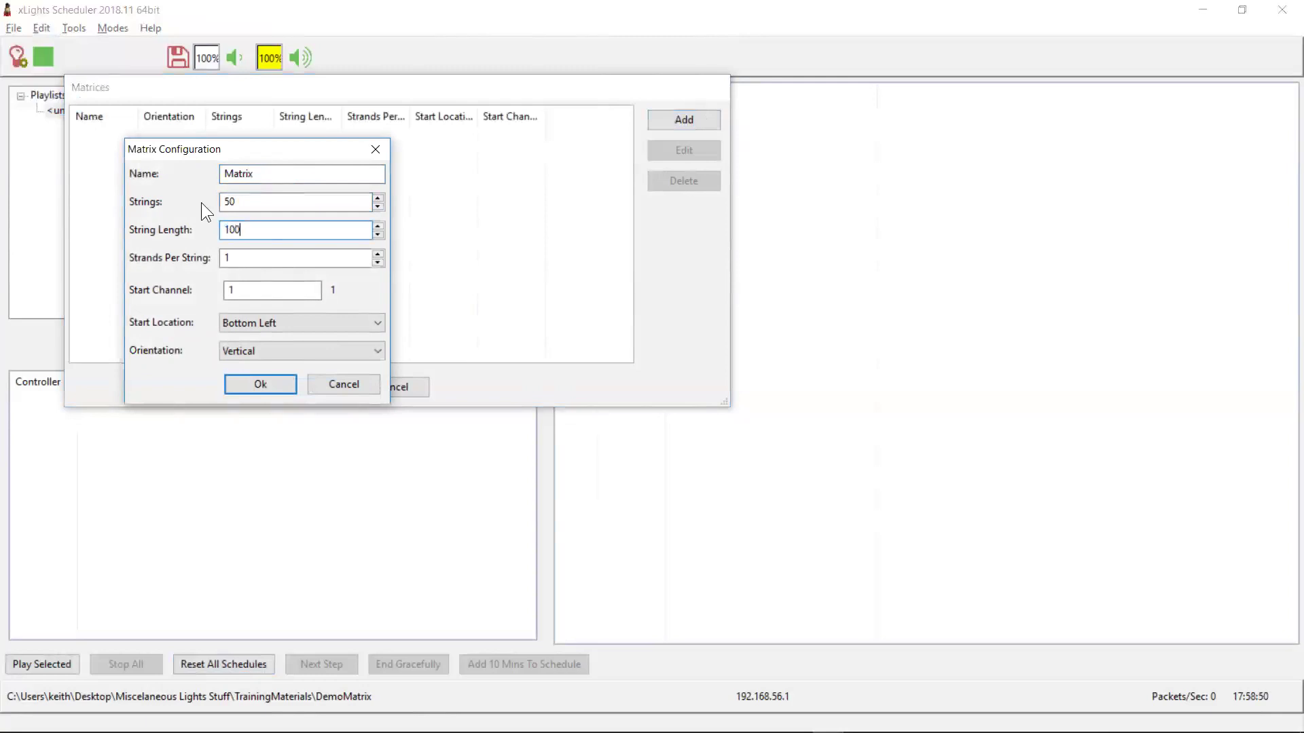
{"action": "key", "text": "Tab"}
Set the new matrix's start location to Top Left and its orientation to Horizontal, and leave the matrix setup
{"action": "left_click", "coordinate": [244, 290]}
{"action": "left_click", "coordinate": [266, 321]}
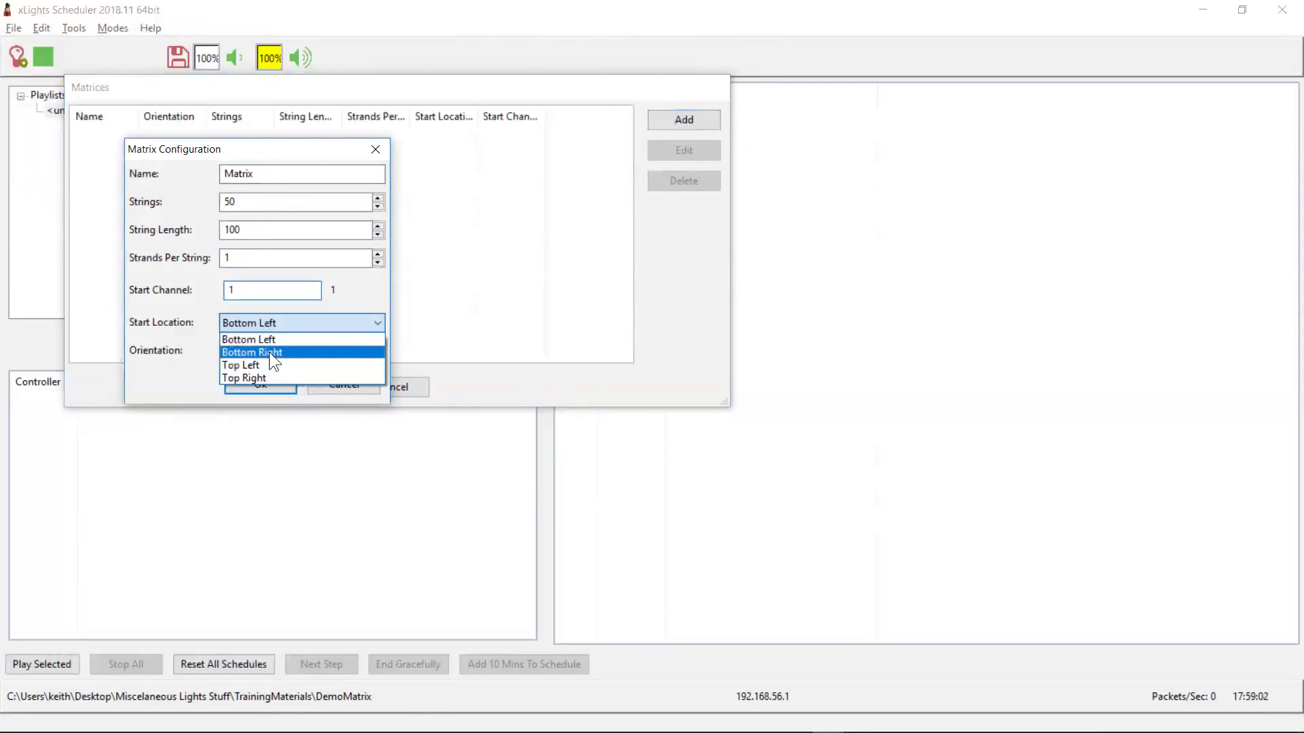
{"action": "left_click", "coordinate": [261, 365]}
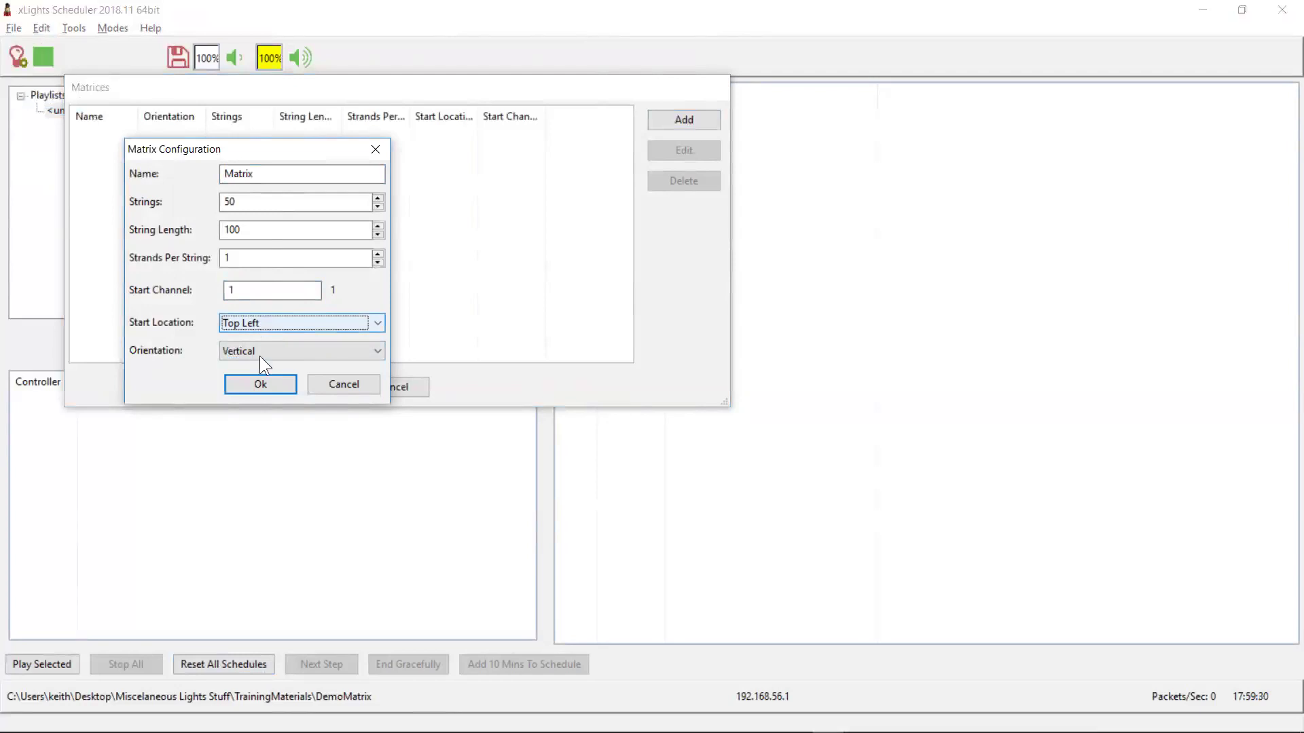
{"action": "key", "text": "Tab"}
{"action": "key", "text": "alt+Down"}
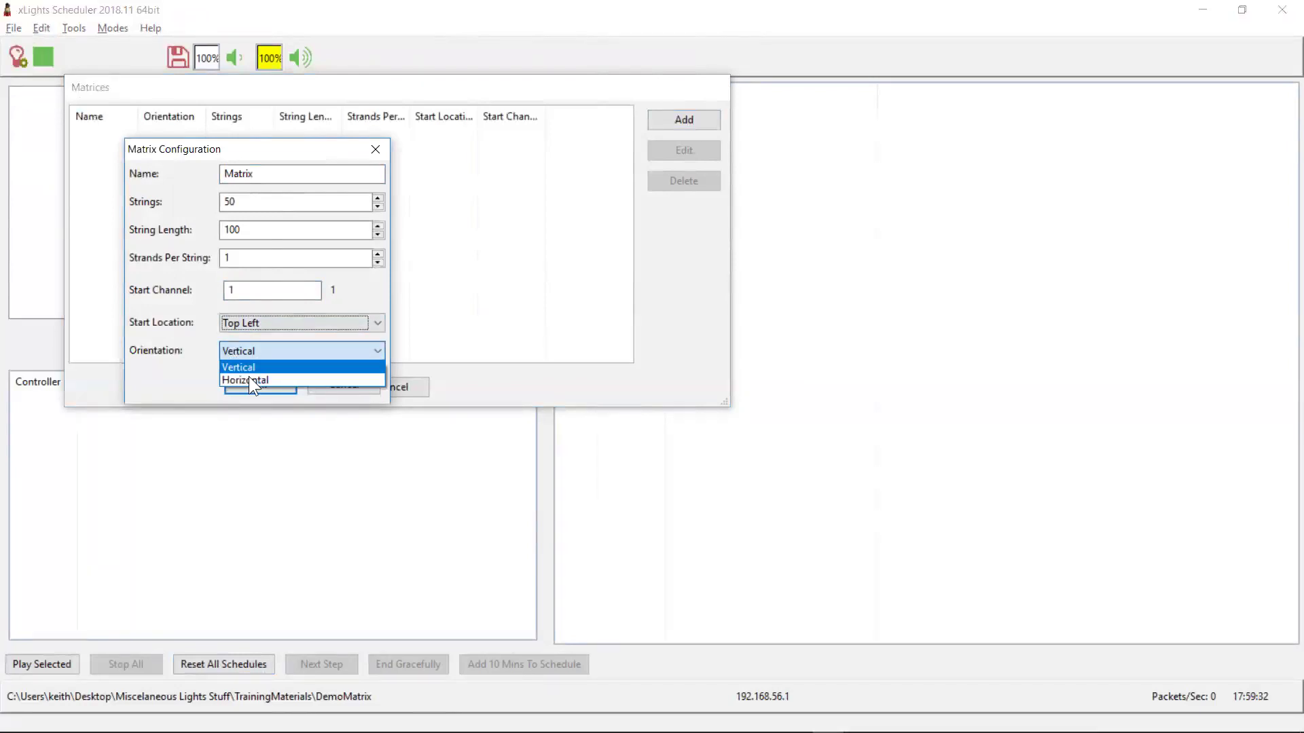
{"action": "left_click", "coordinate": [249, 379]}
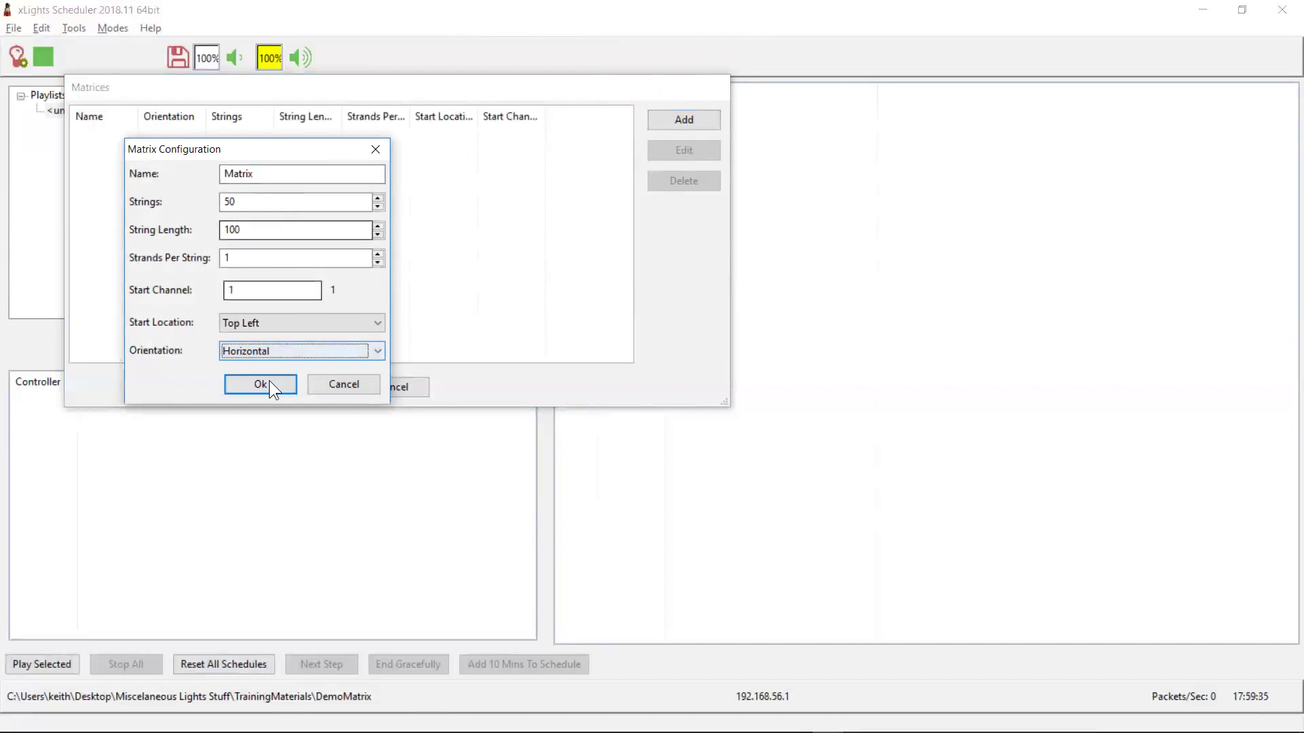
{"action": "key", "text": "Escape"}
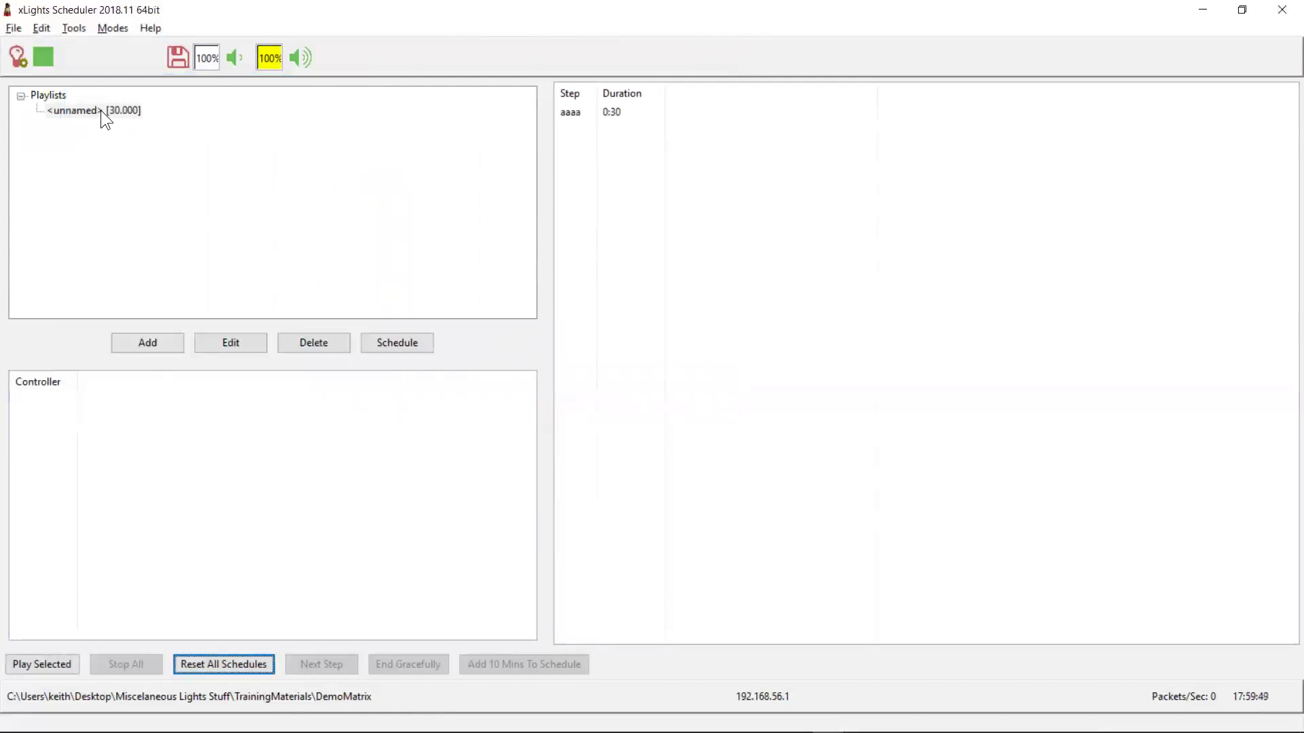
Open the unnamed playlist for advanced editing and add a Text item to its aaaa step
{"action": "right_click", "coordinate": [98, 110]}
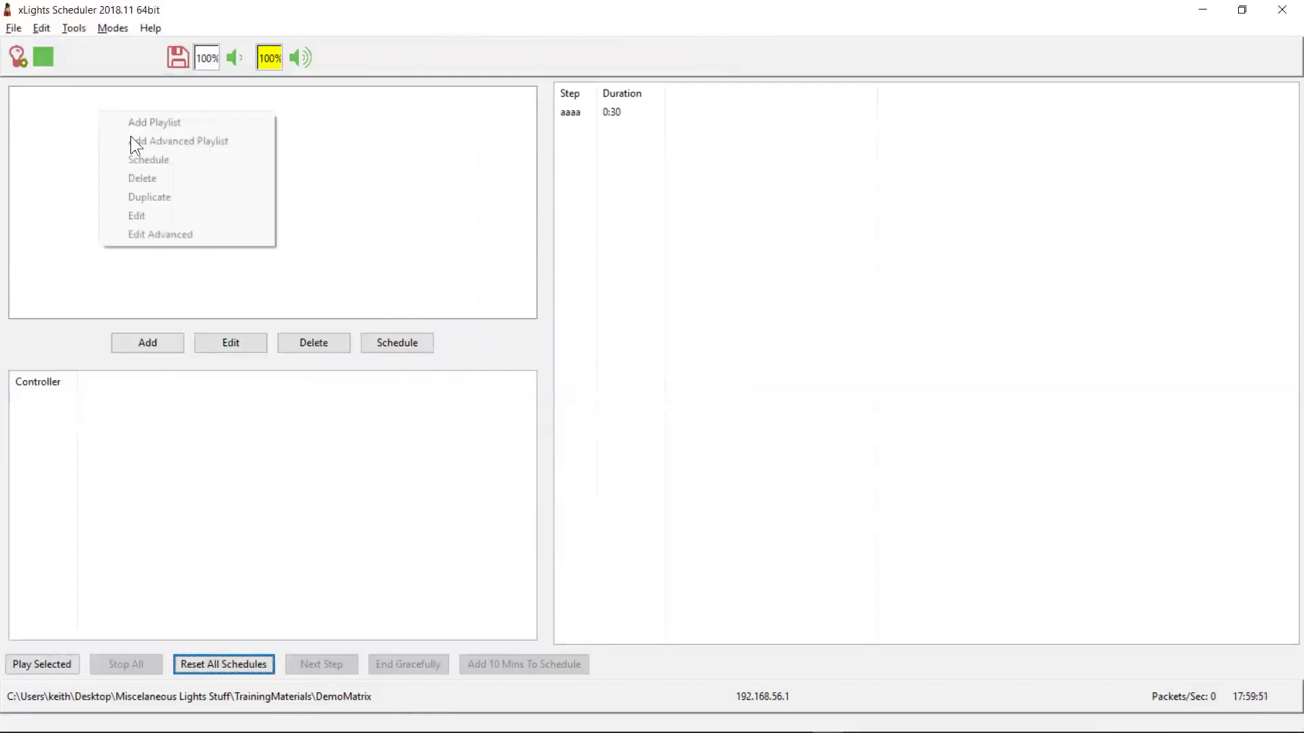
{"action": "left_click", "coordinate": [137, 232]}
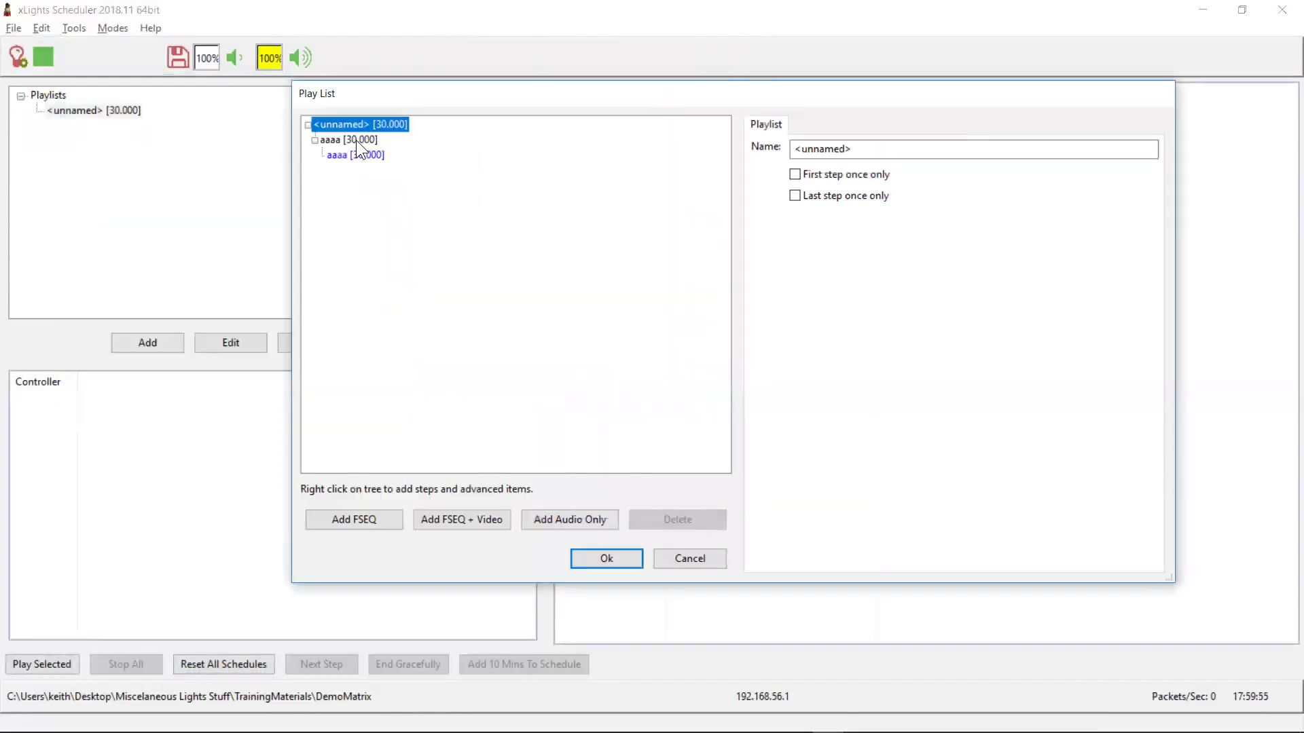
{"action": "right_click", "coordinate": [356, 140]}
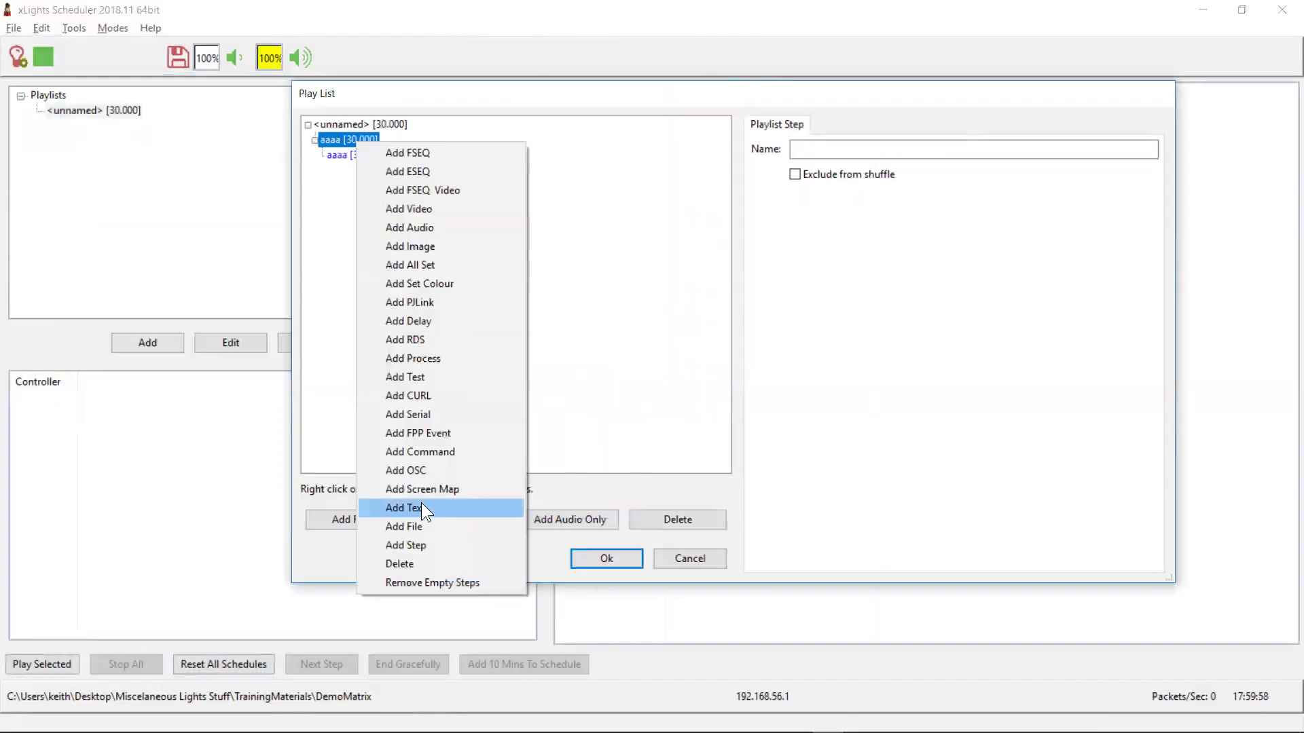
{"action": "left_click", "coordinate": [422, 511]}
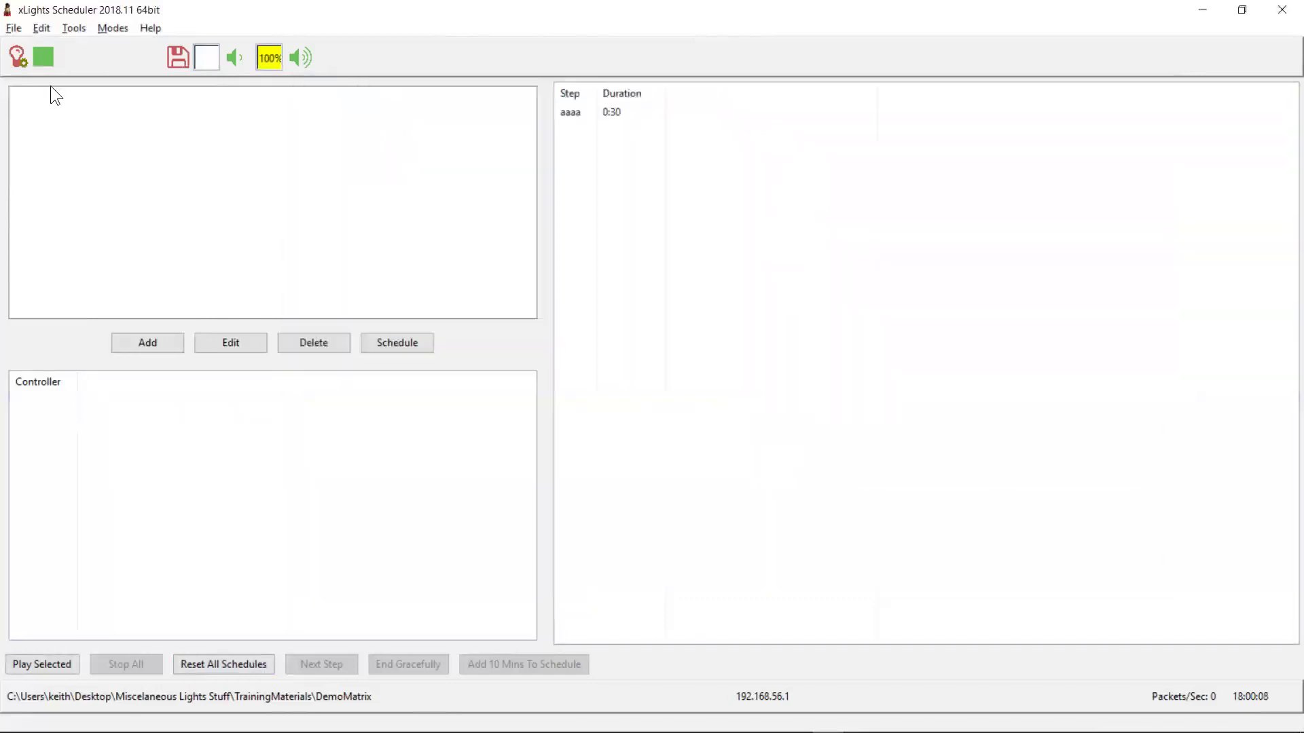
{"action": "left_click", "coordinate": [45, 30]}
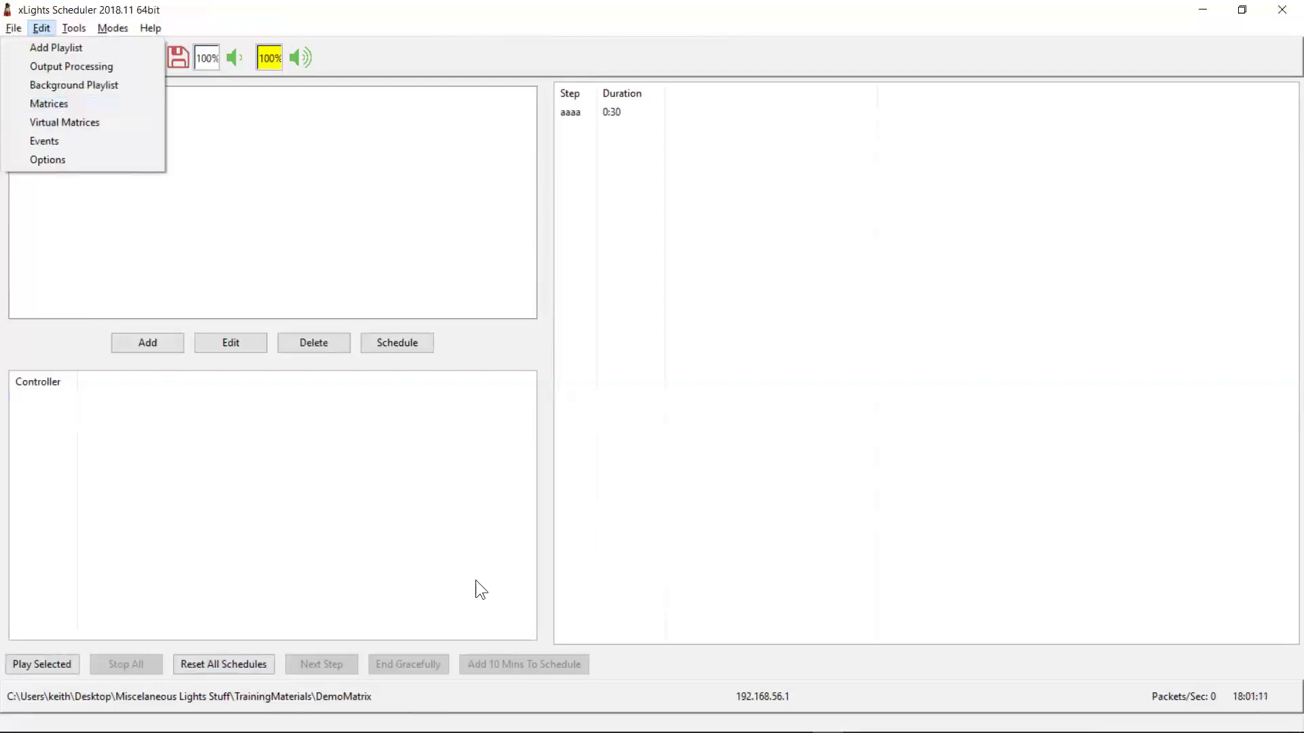
{"action": "left_click", "coordinate": [476, 581]}
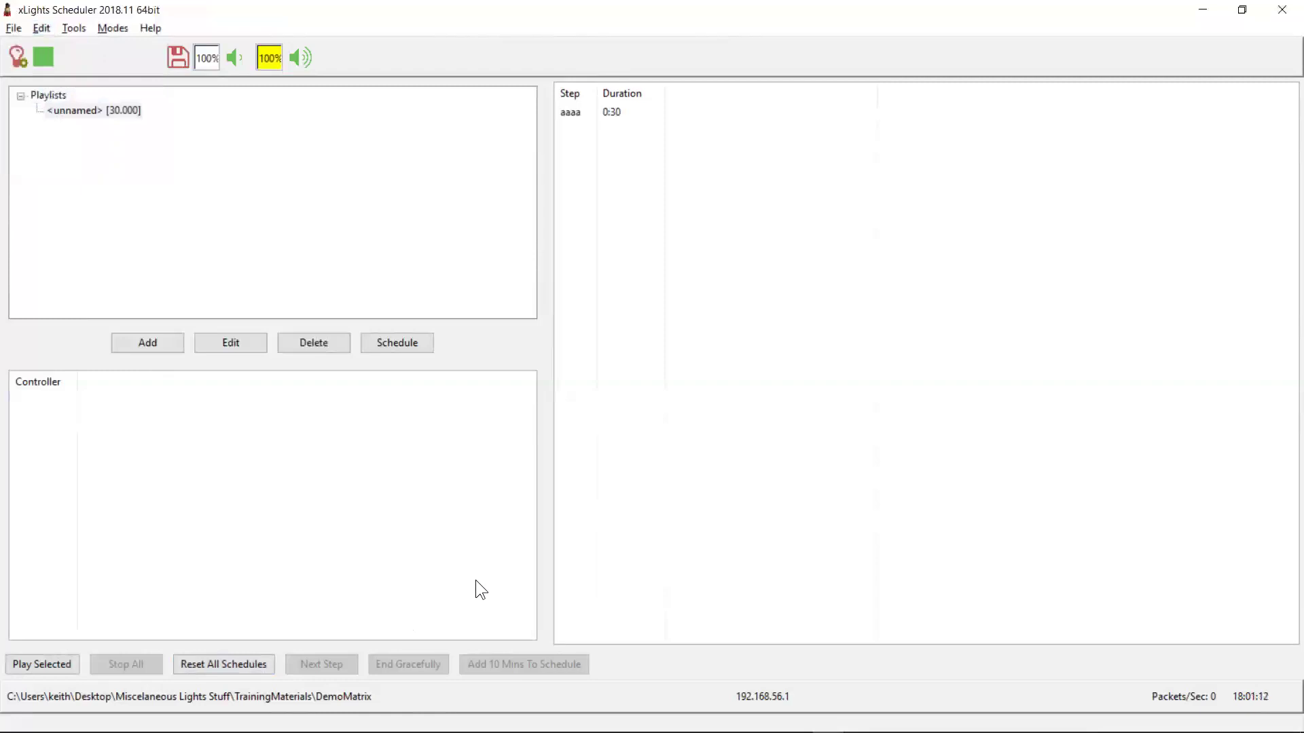